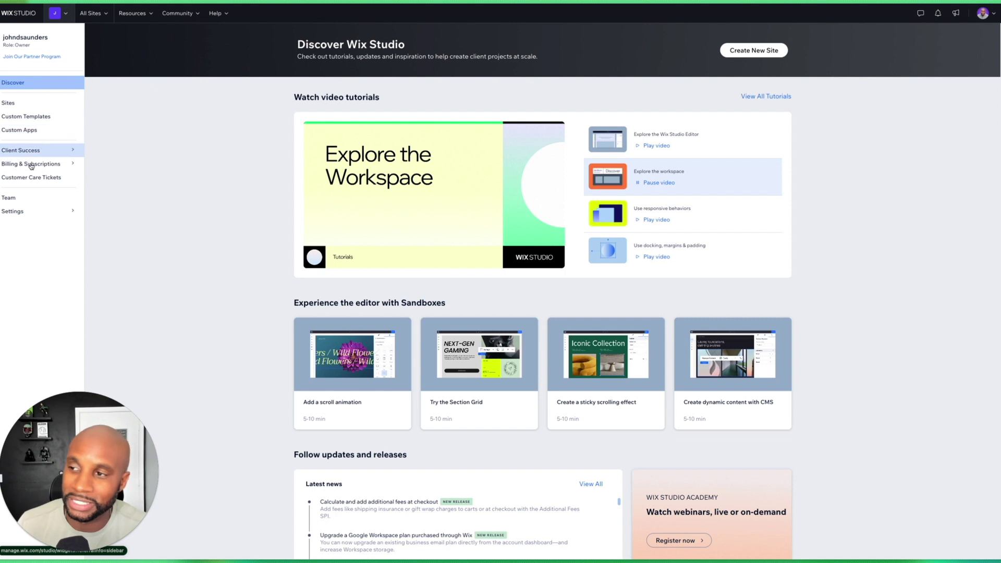
mouse_move(30, 214)
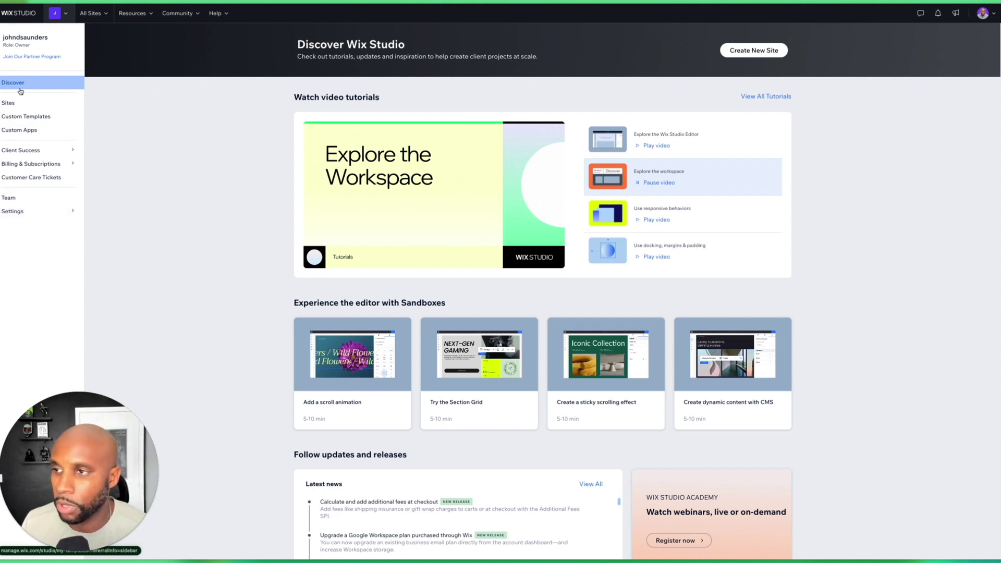
scroll(749, 212, "down", 4)
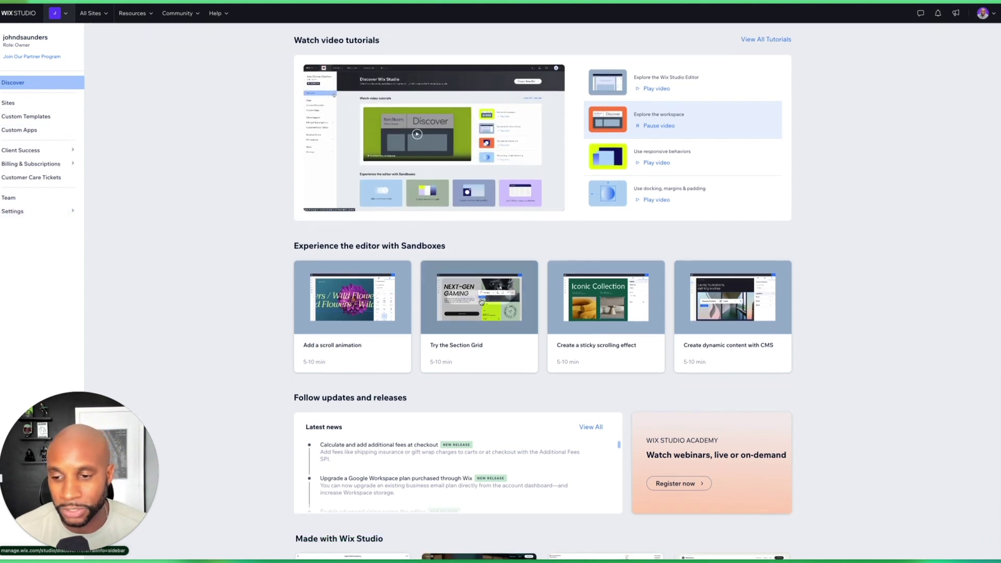
scroll(540, 292, "down", 1)
mouse_move(640, 424)
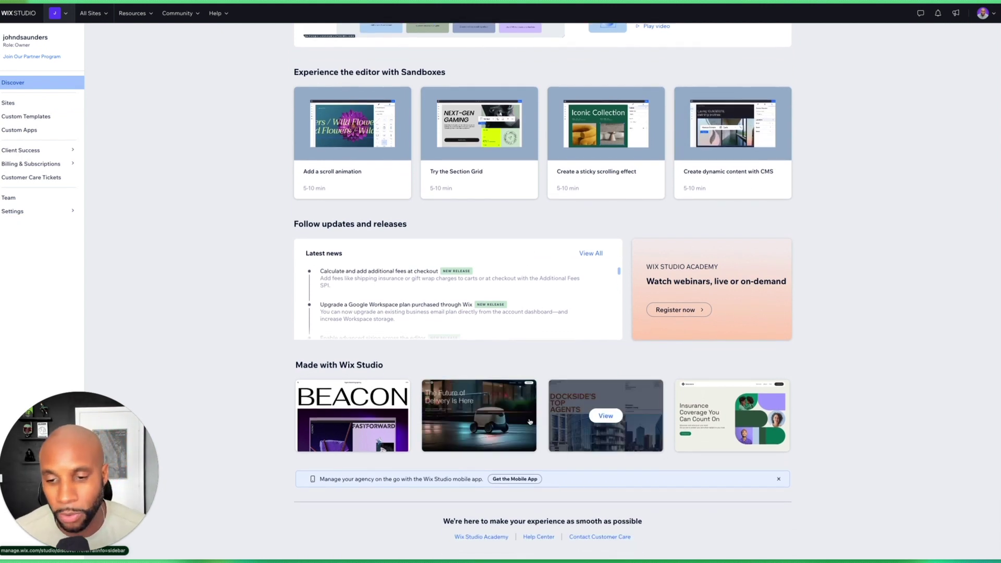
scroll(730, 417, "up", 5)
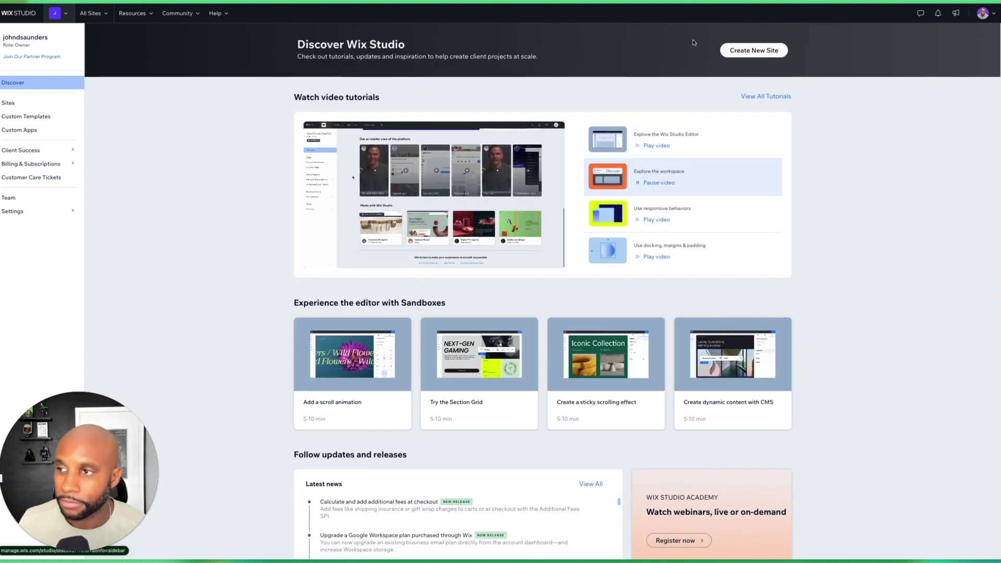
Browse the workspace's Sites and Custom Templates, ending on the empty Custom Apps page.
left_click(16, 103)
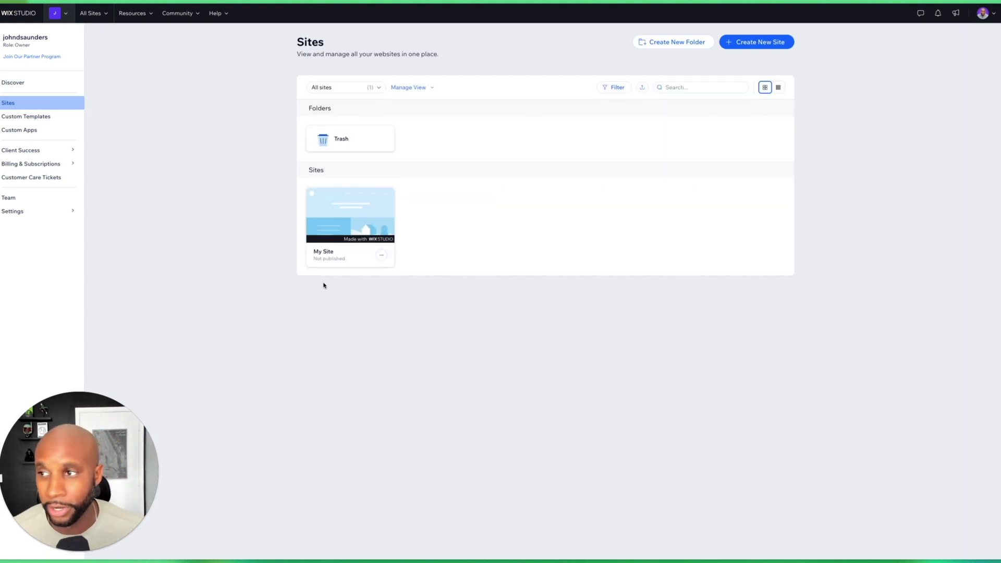
left_click(18, 121)
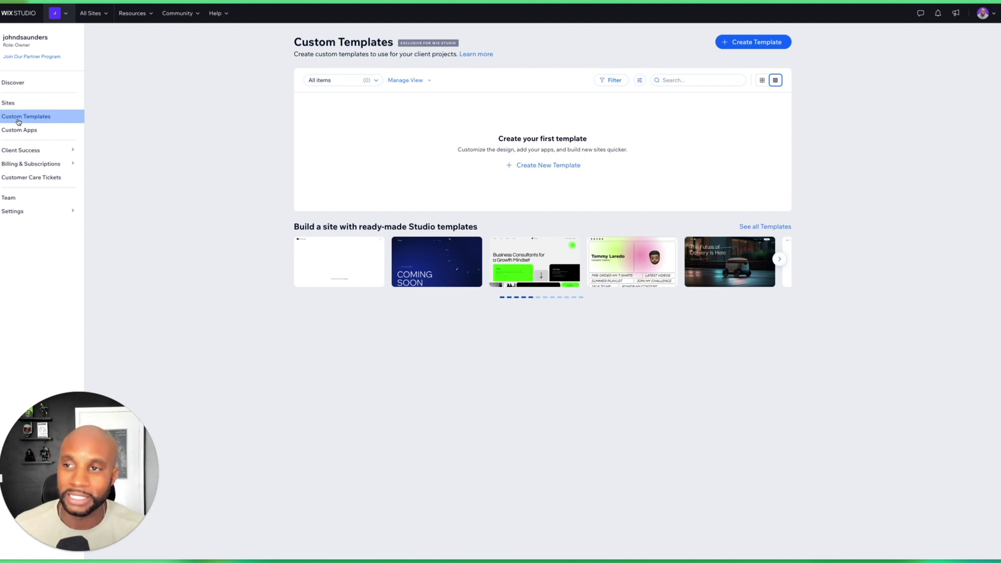
left_click(15, 132)
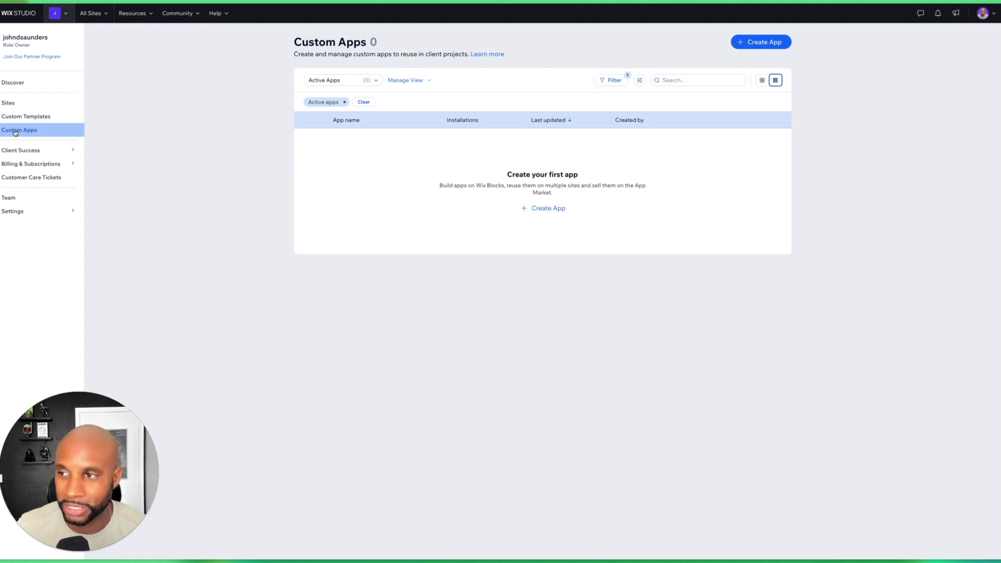
mouse_move(22, 149)
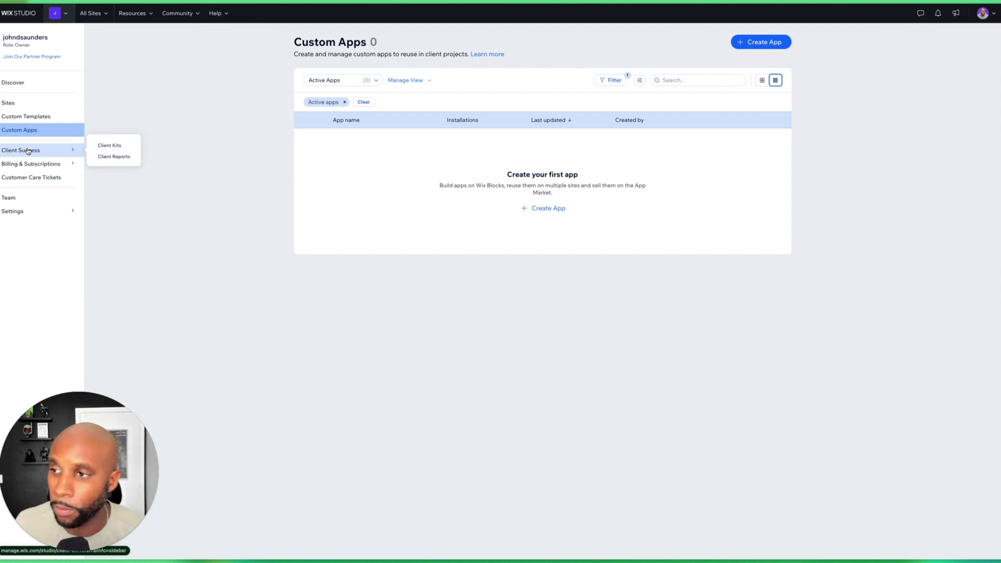
On the Client Kits page, start a new client kit for My Site.
left_click(27, 151)
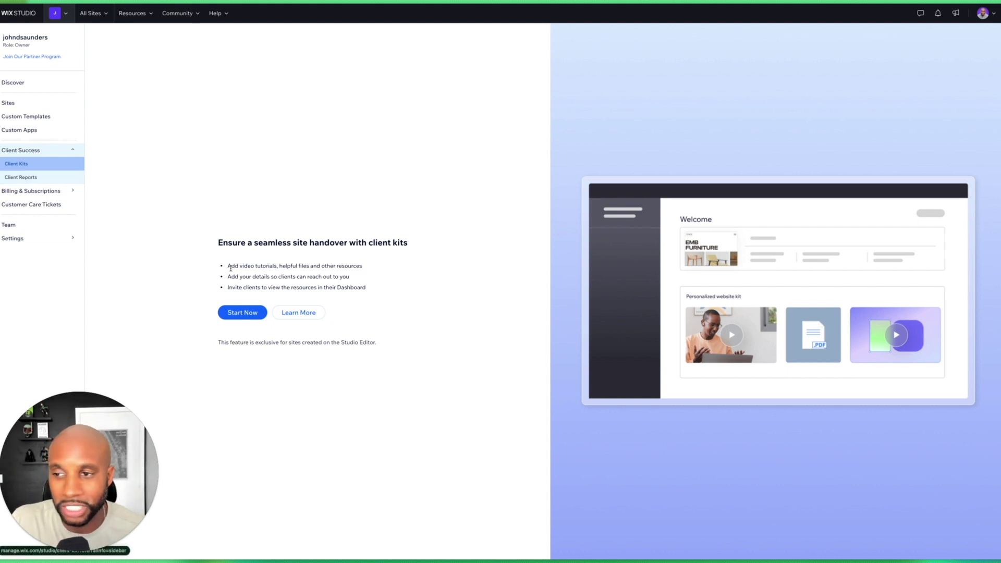
left_click_drag(226, 268, 279, 268)
left_click_drag(280, 268, 337, 271)
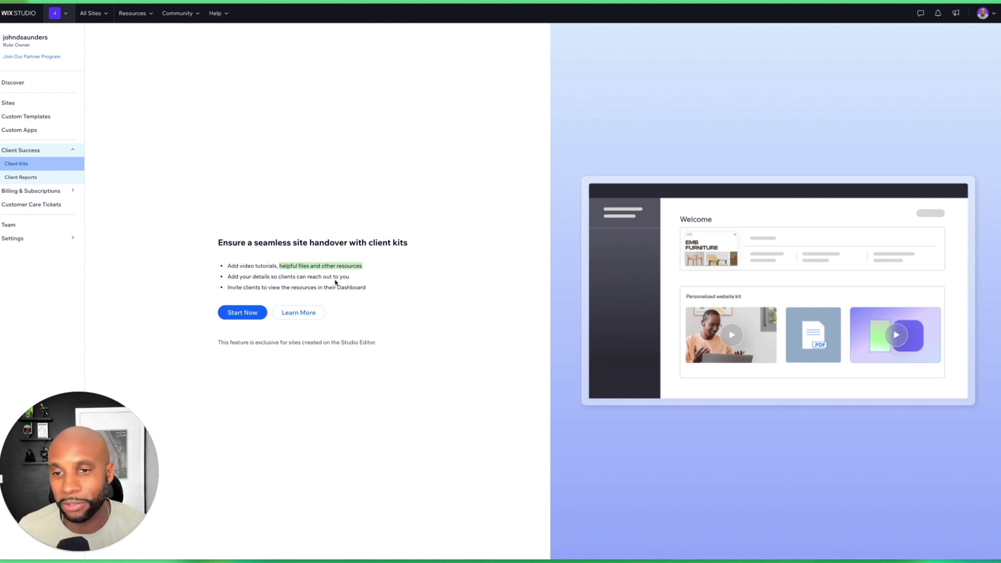
left_click(247, 315)
left_click(412, 298)
left_click(594, 327)
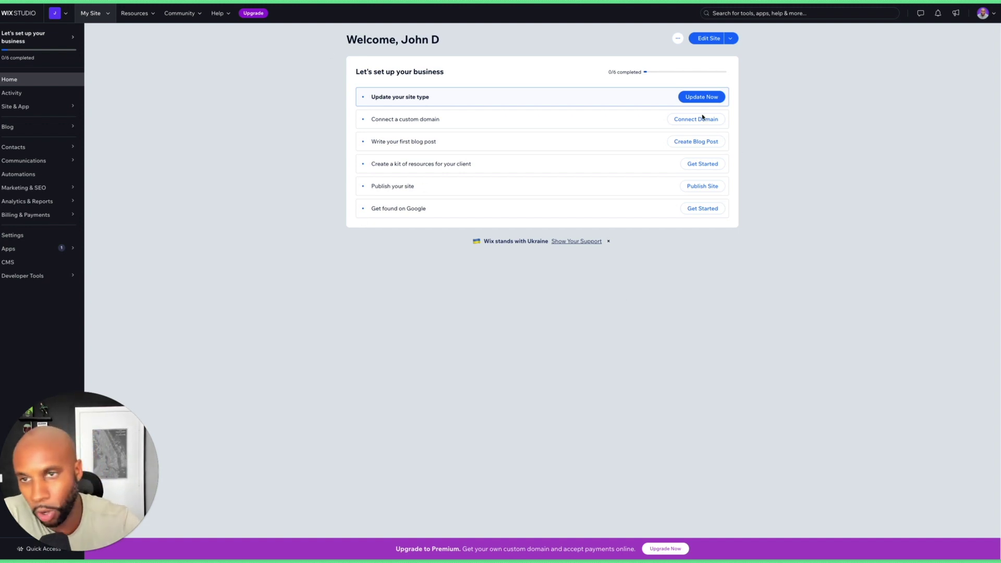
Go through Activity, Website and Settings to Billing & Payments > Invoices.
left_click(32, 93)
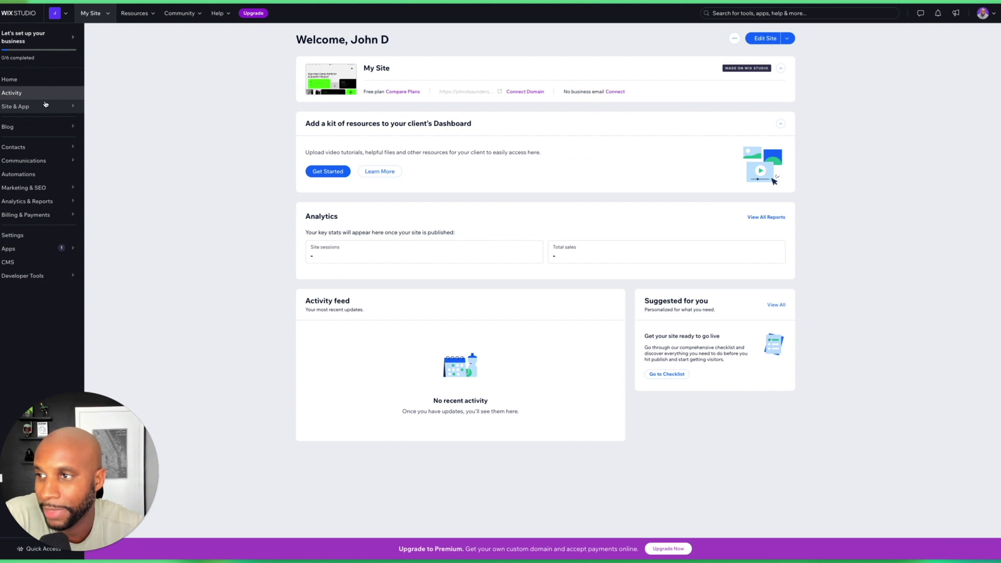
left_click(45, 104)
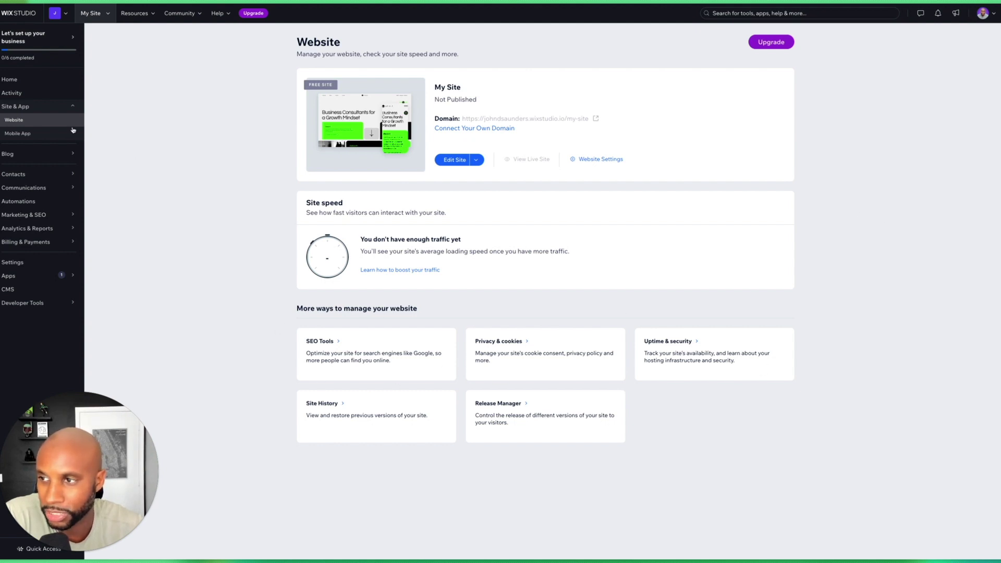
mouse_move(41, 191)
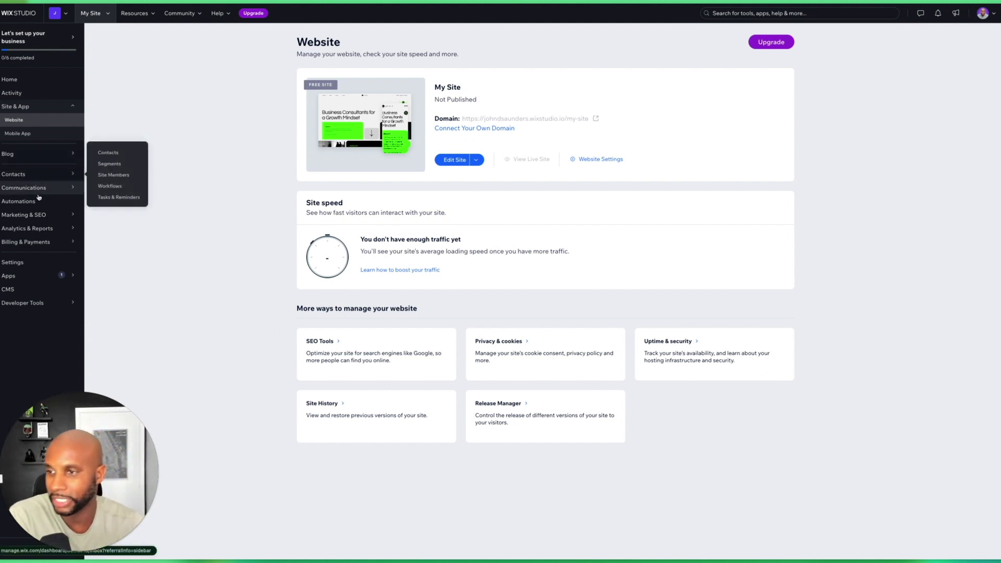
left_click(45, 243)
left_click(40, 93)
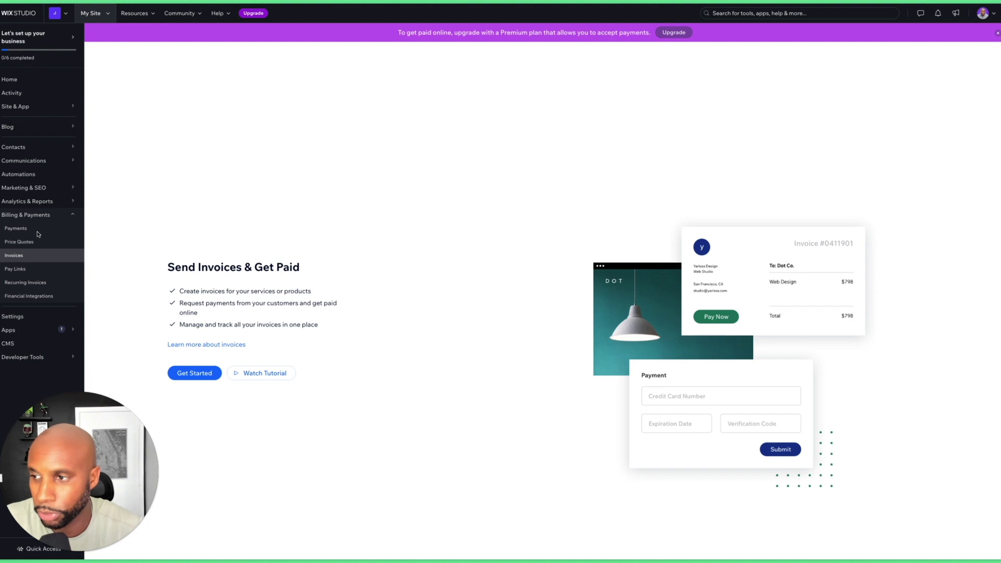
Go through Recurring Invoices and Financial Integrations to the empty Price Quotes page.
left_click(38, 283)
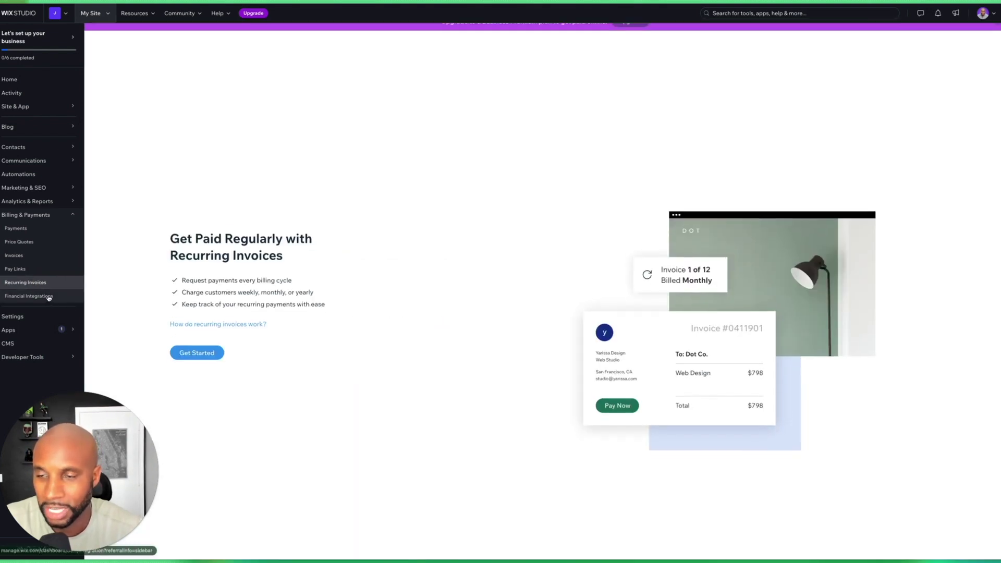
left_click(48, 297)
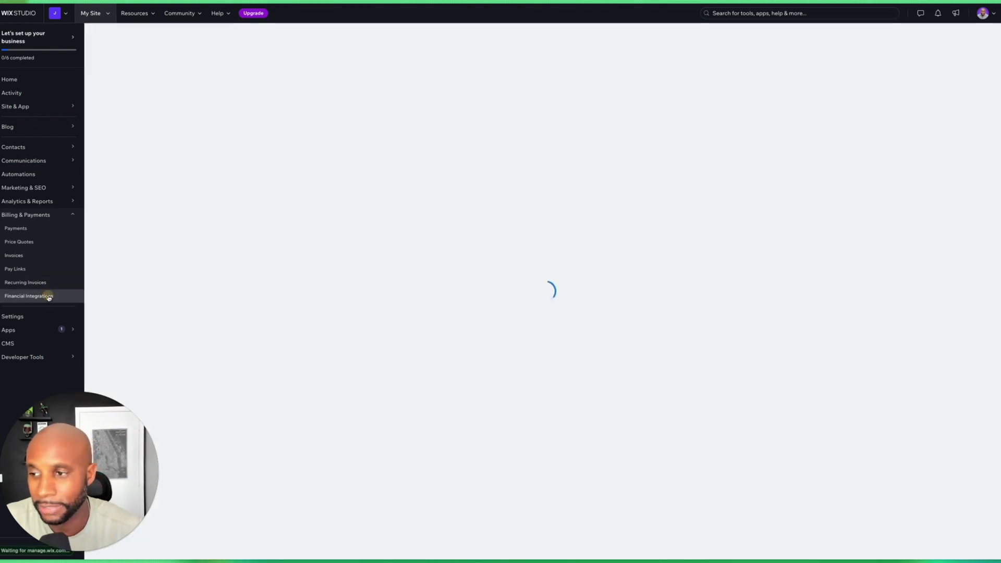
left_click(14, 242)
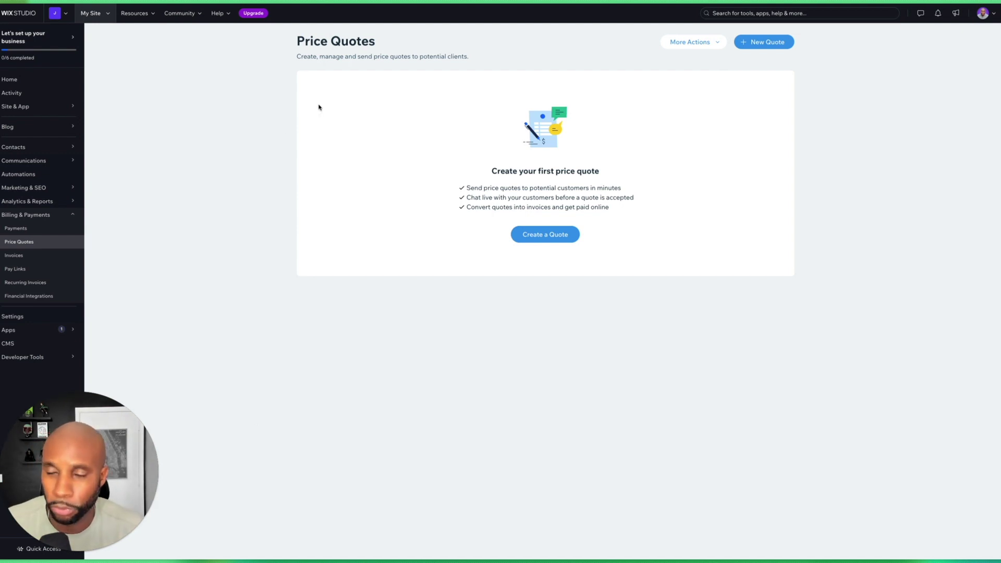
Review Traffic Overview, Site Speed, and the SEO page under Marketing & SEO.
mouse_move(22, 203)
left_click(41, 202)
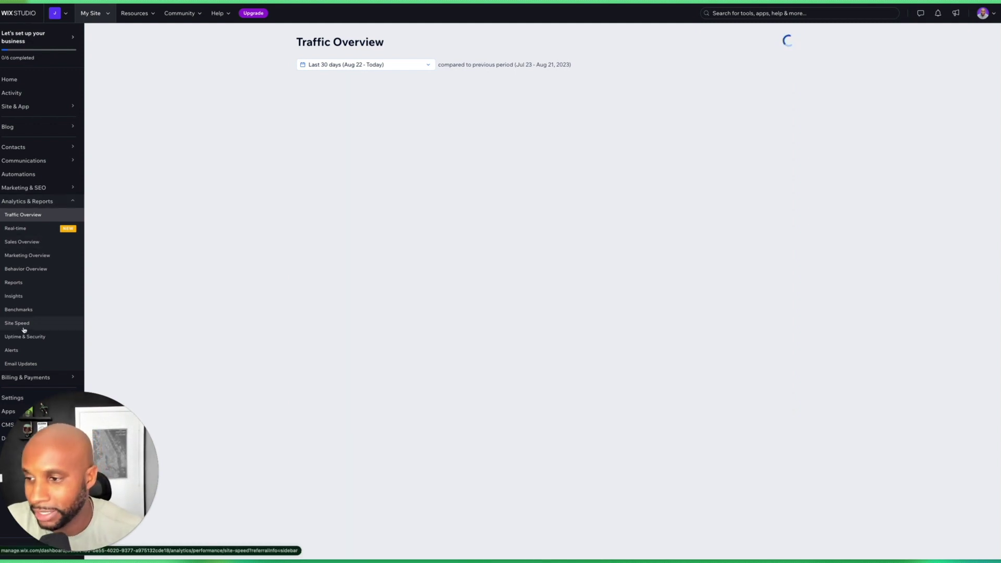
left_click(23, 325)
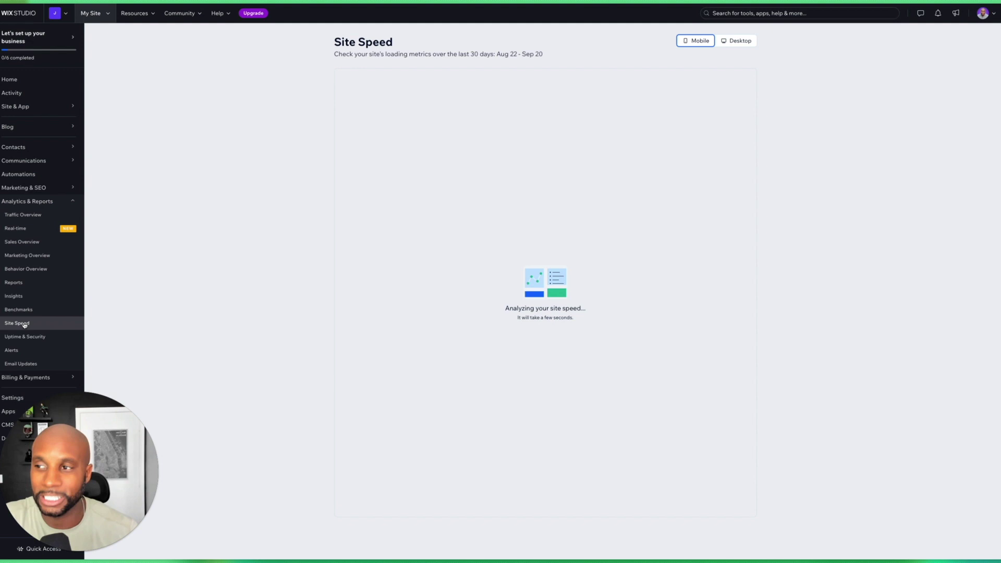
left_click(45, 188)
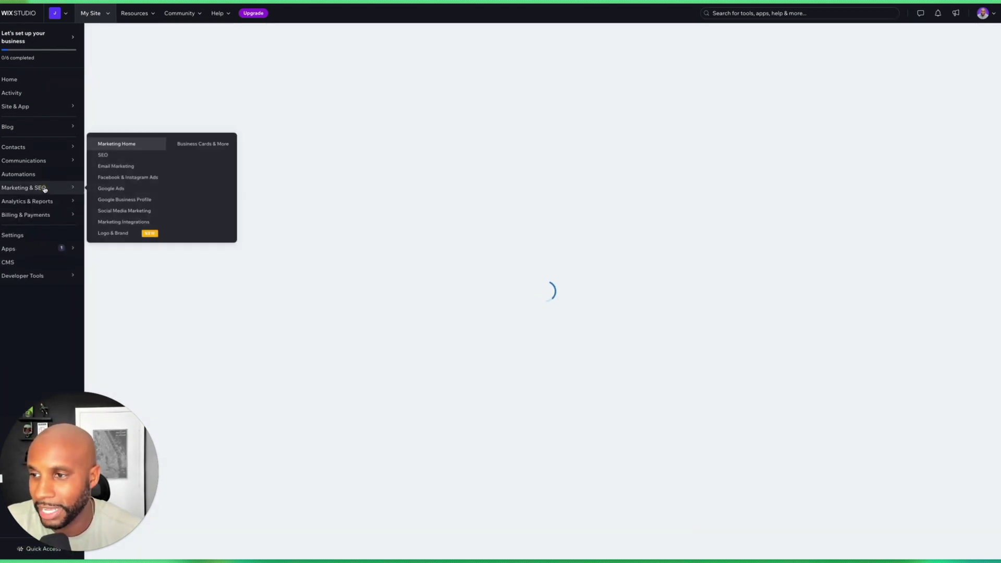
left_click(36, 214)
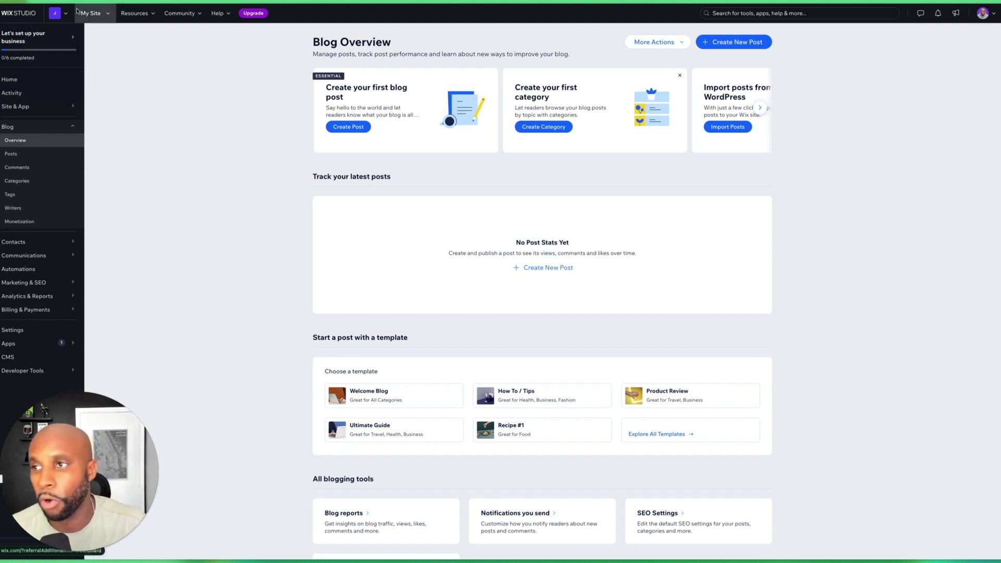
Return to the Sites list using the Wix Studio logo and select My Site.
left_click(28, 17)
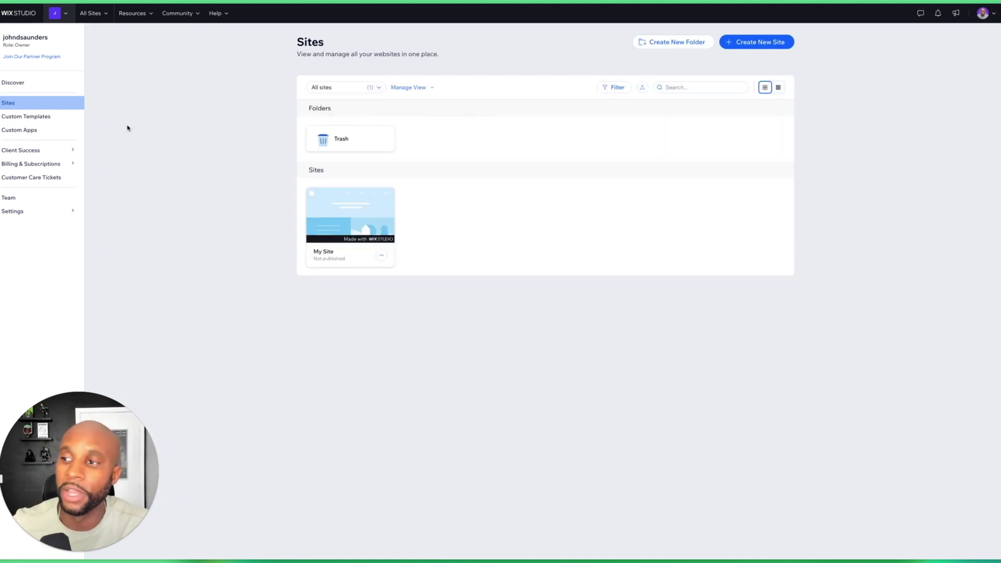
mouse_move(327, 190)
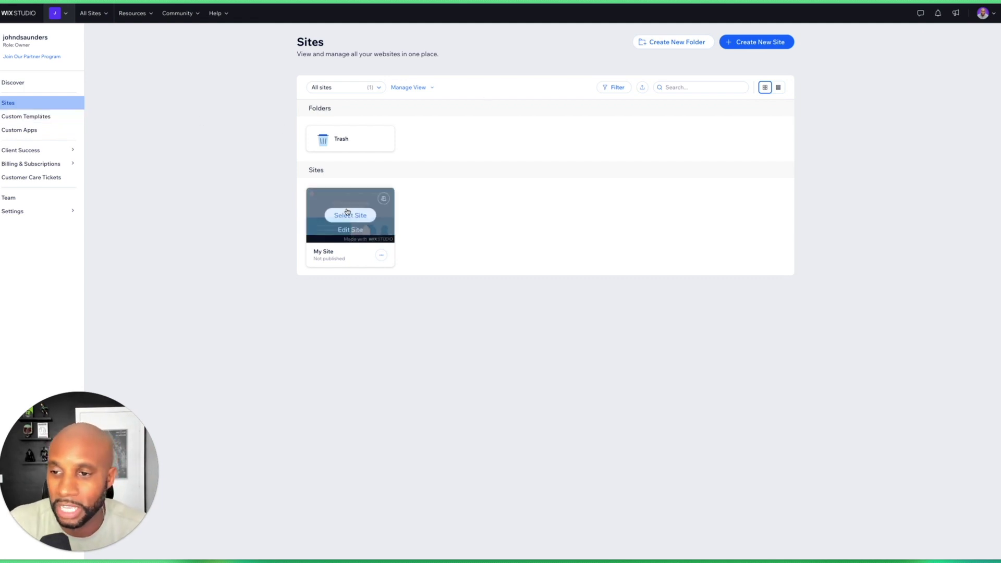
left_click(246, 182)
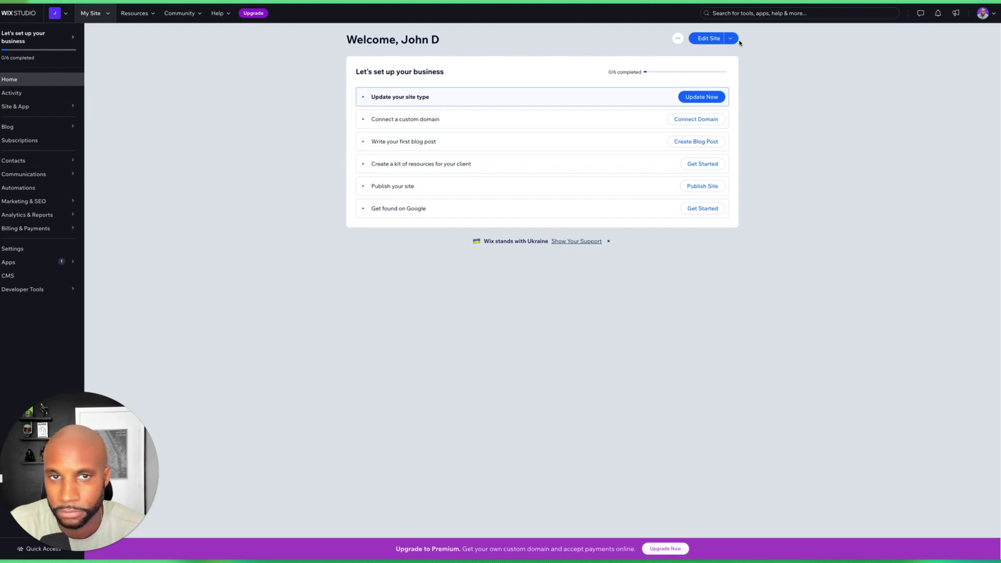
Launch My Site in the editor and scroll down the VAILU home page and back up.
left_click(710, 38)
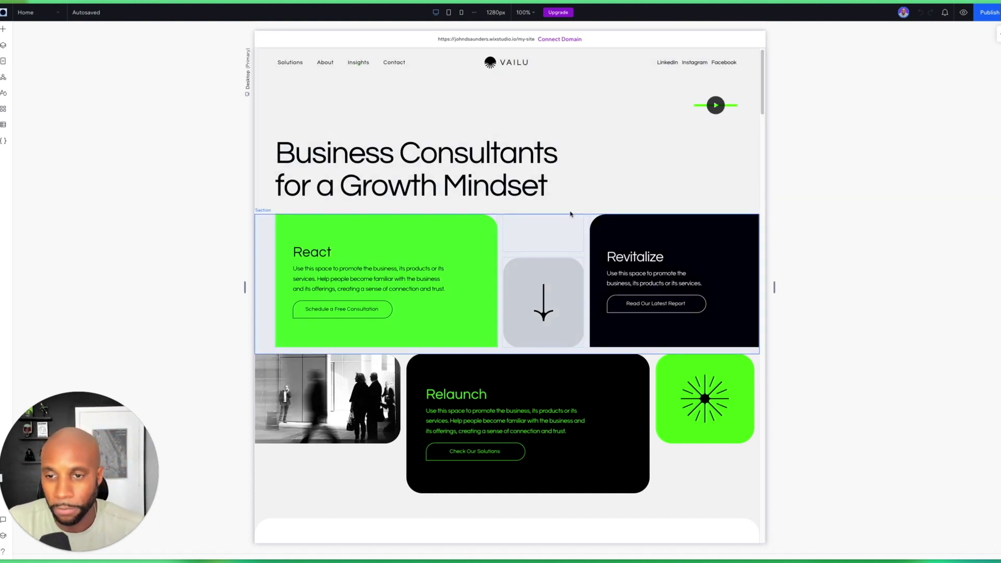
scroll(463, 281, "down", 6)
scroll(462, 282, "down", 20)
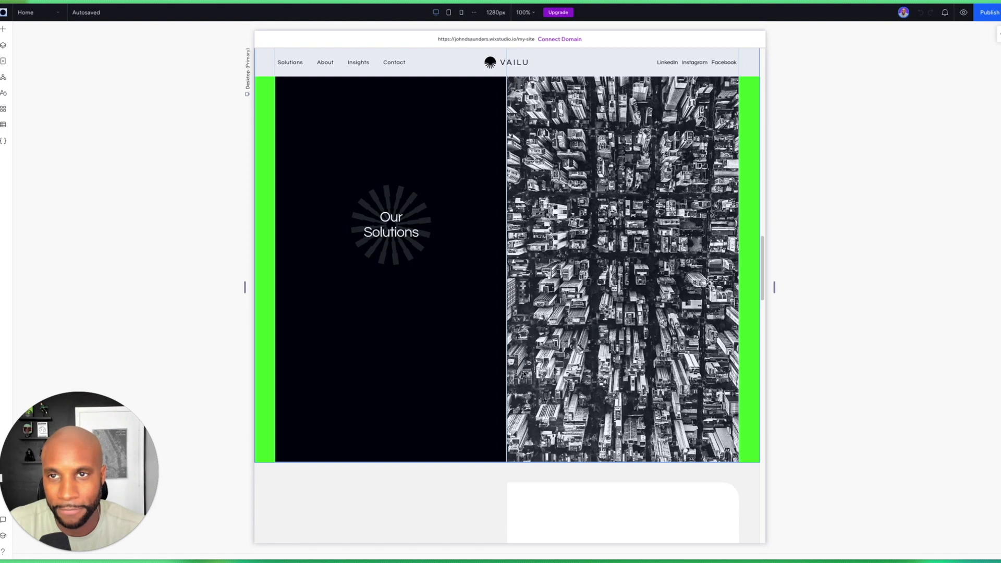
scroll(525, 378, "down", 15)
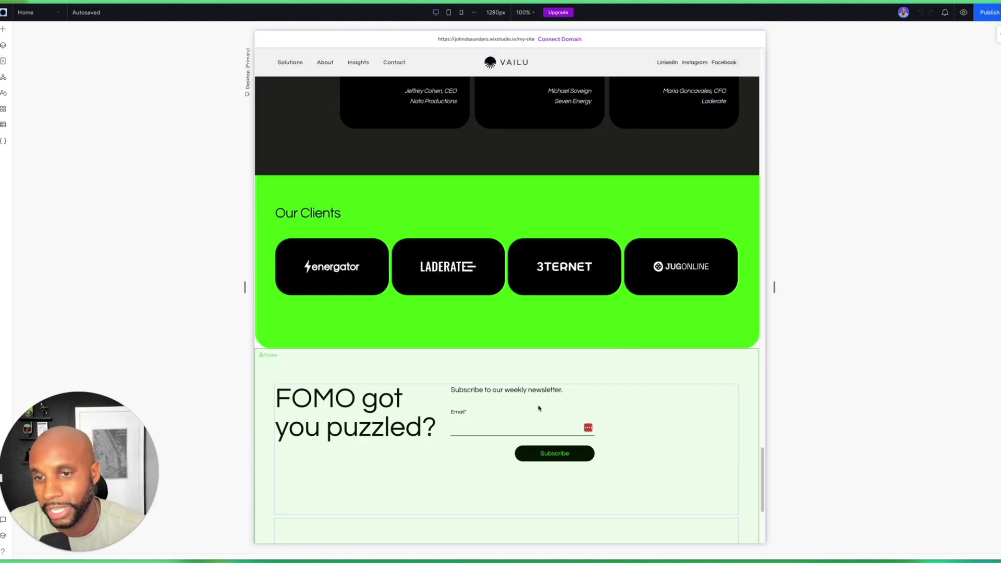
scroll(539, 407, "up", 20)
scroll(539, 408, "up", 15)
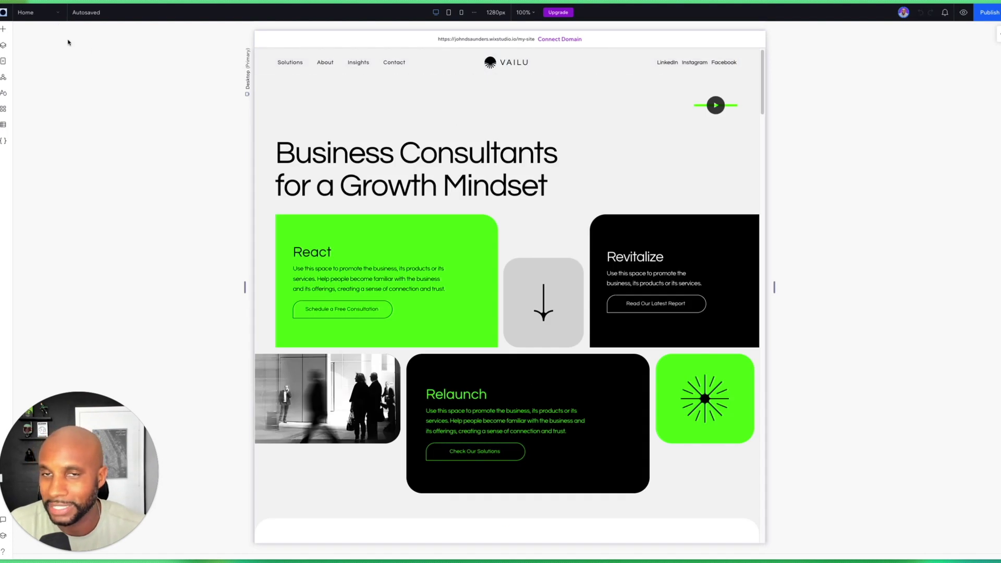
At 120% zoom, select the collage, Story and Industries sections in Layers, then show Pages.
key("ctrl+equal")
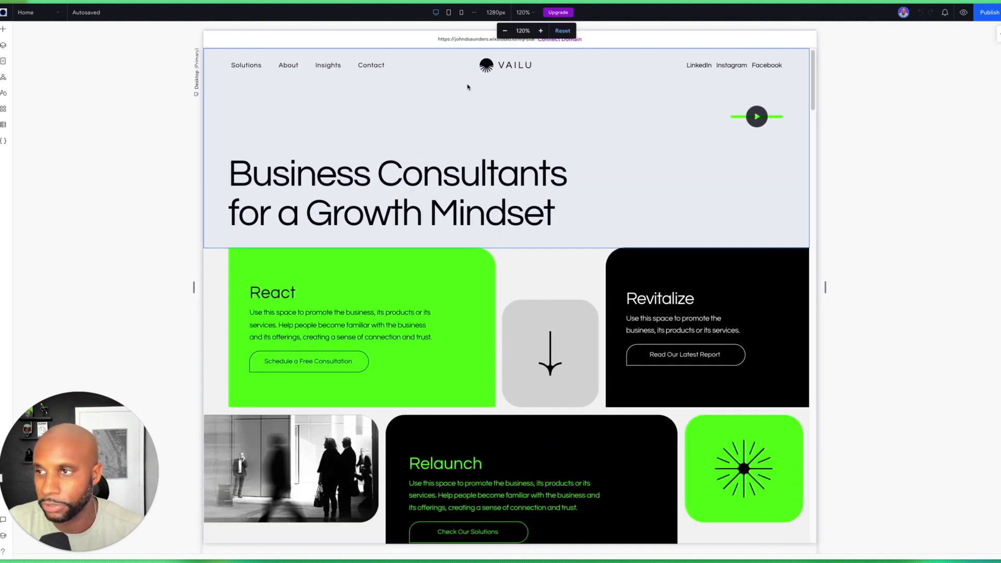
left_click(4, 48)
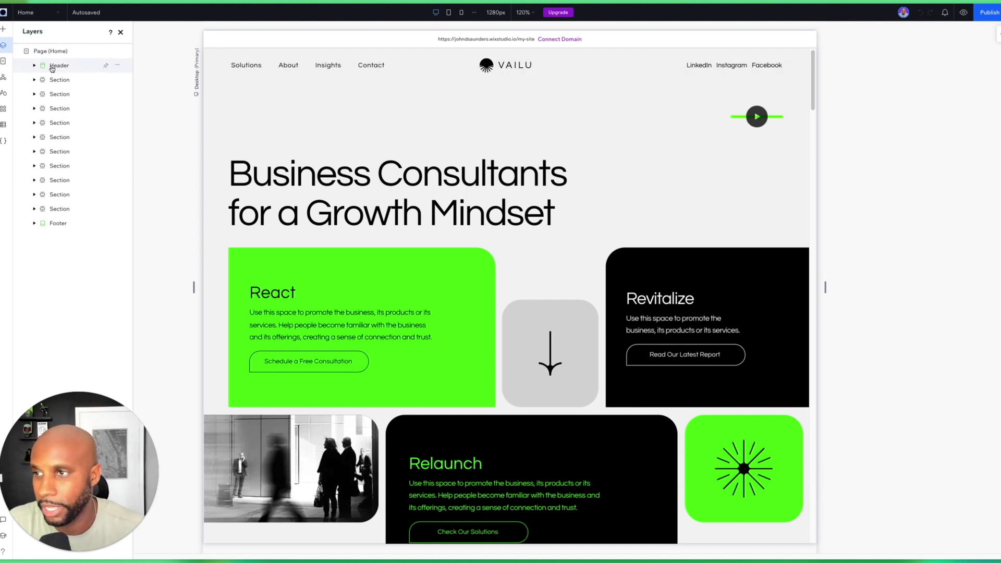
left_click(61, 108)
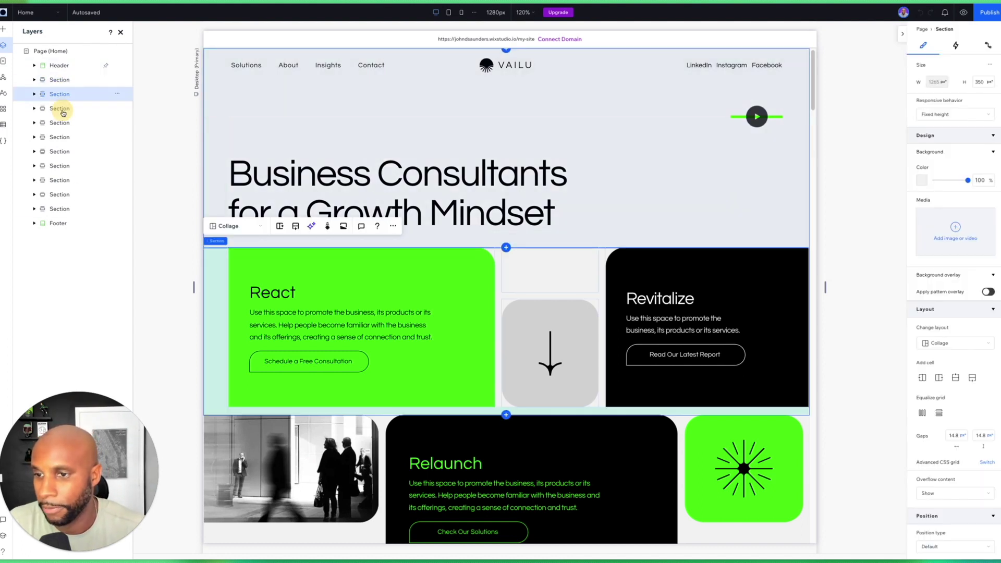
left_click(61, 127)
left_click(64, 137)
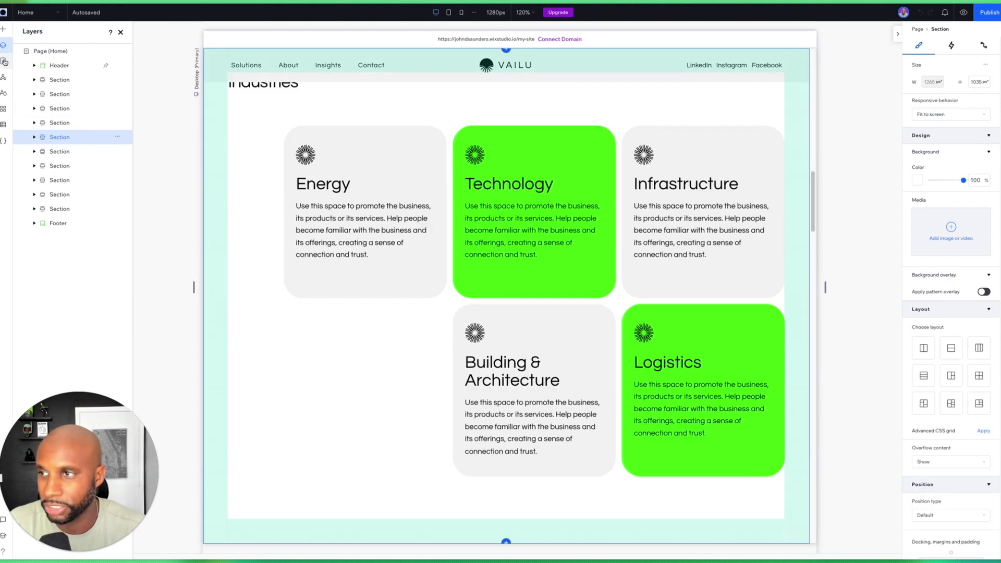
left_click(3, 61)
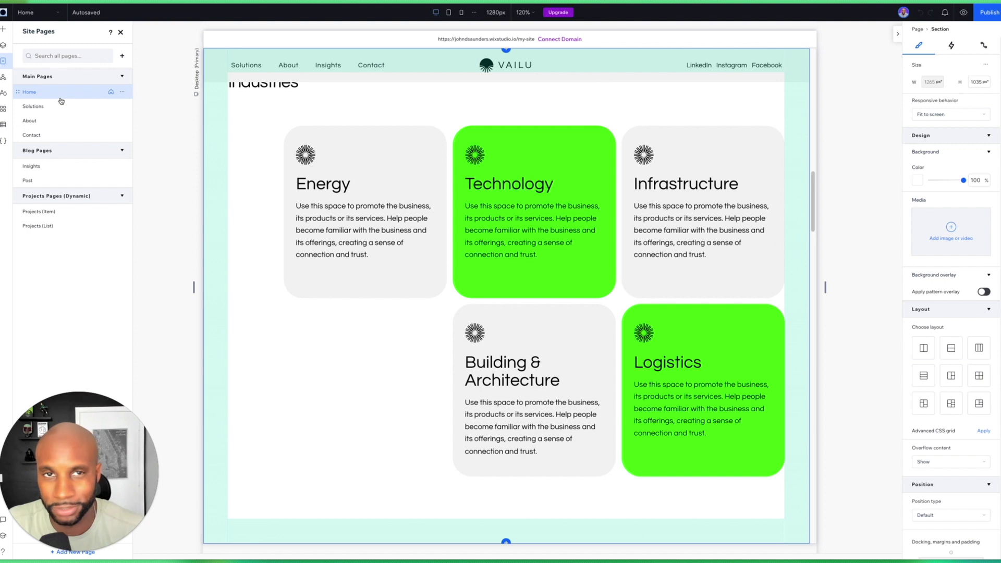
Review the Global Sections header and footer, then view the Questrial Site Typography Styles.
left_click(3, 77)
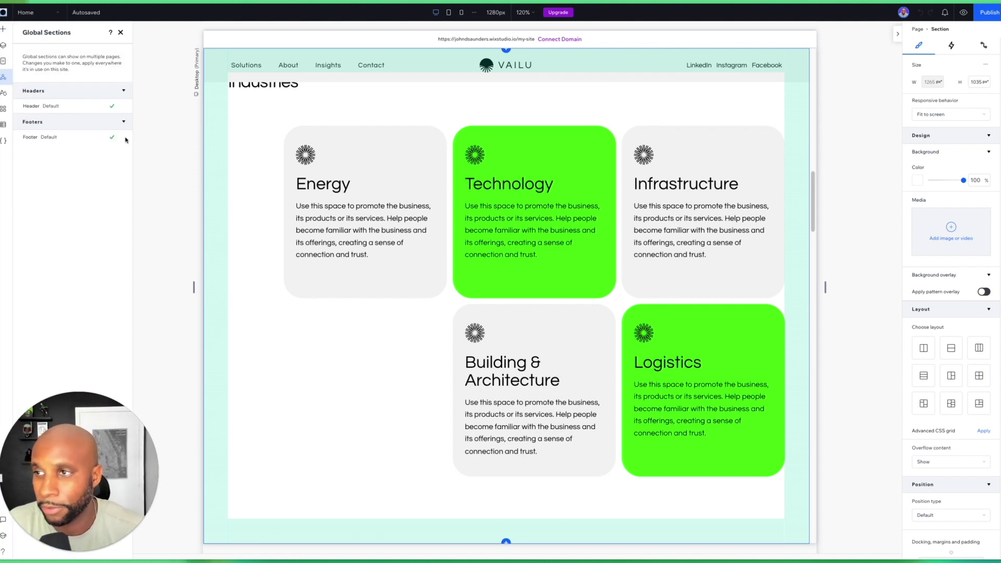
scroll(287, 81, "up", 10)
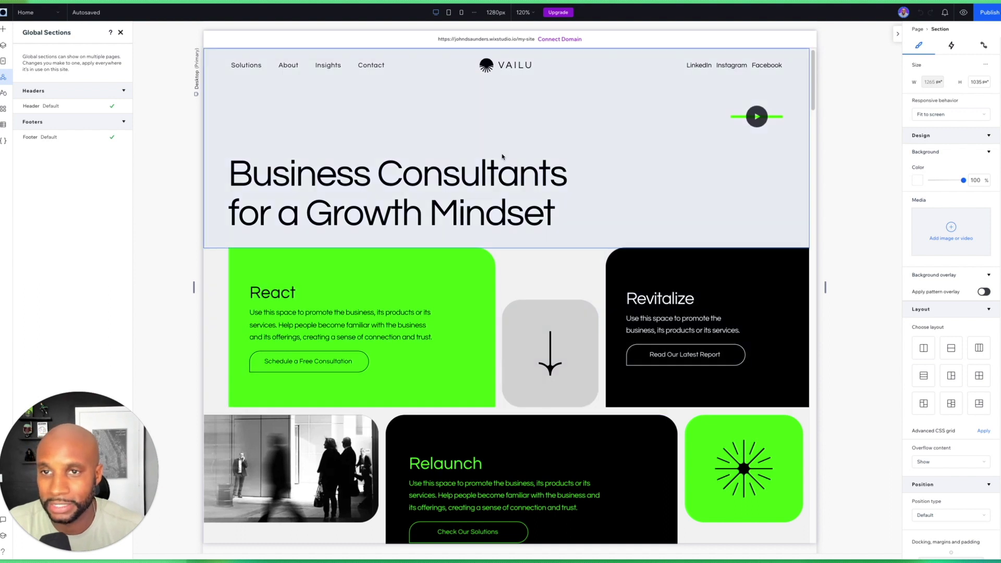
scroll(554, 336, "down", 15)
scroll(333, 324, "up", 2)
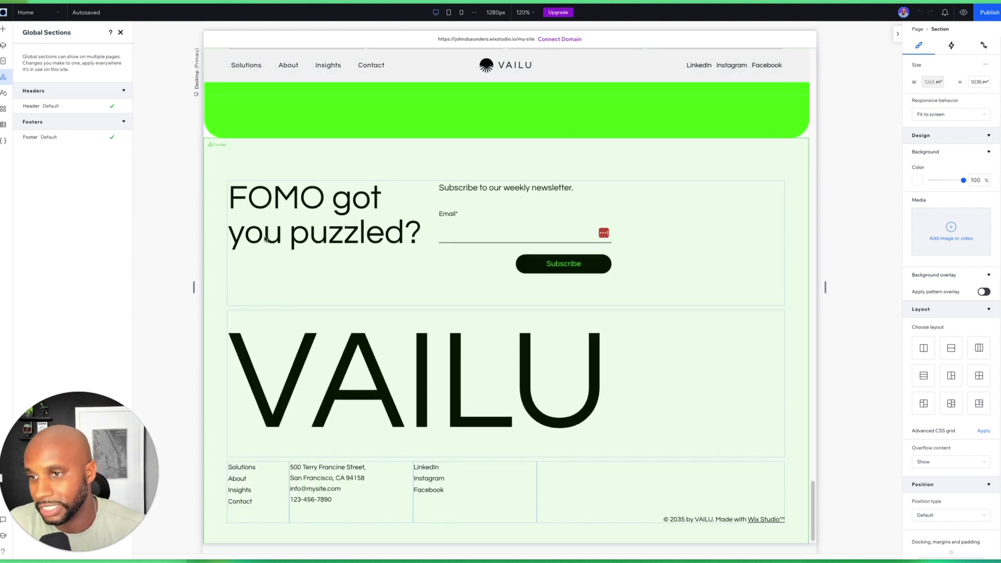
scroll(476, 344, "up", 15)
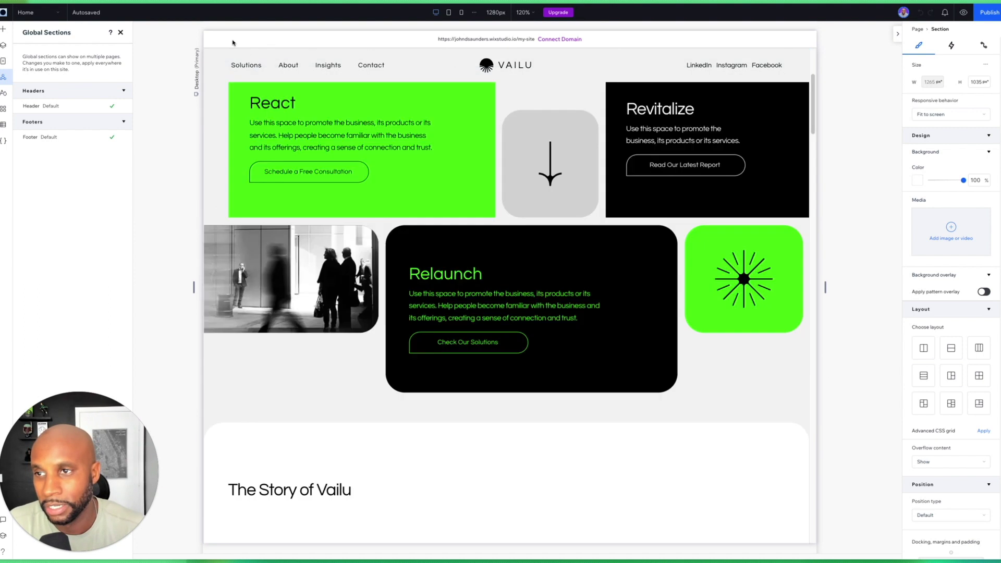
scroll(353, 223, "down", 15)
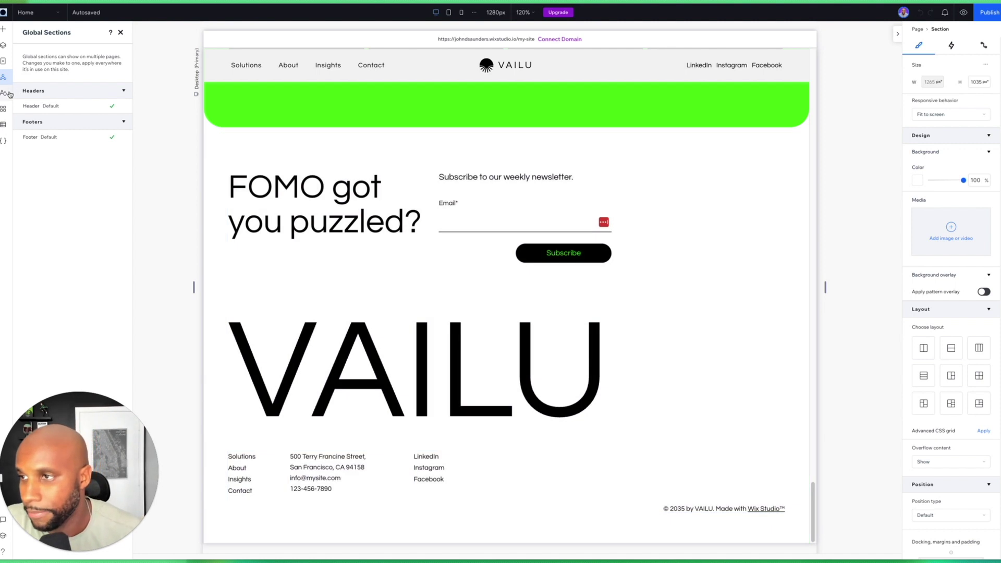
left_click(7, 93)
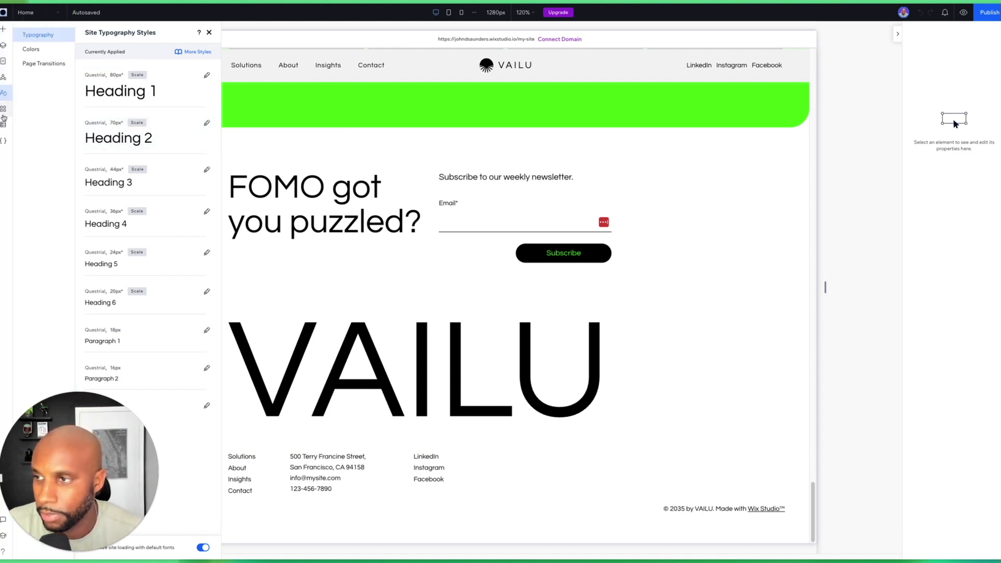
Look through the Apps, Code and CMS panels, then close App Manager and return to the services section.
left_click(3, 109)
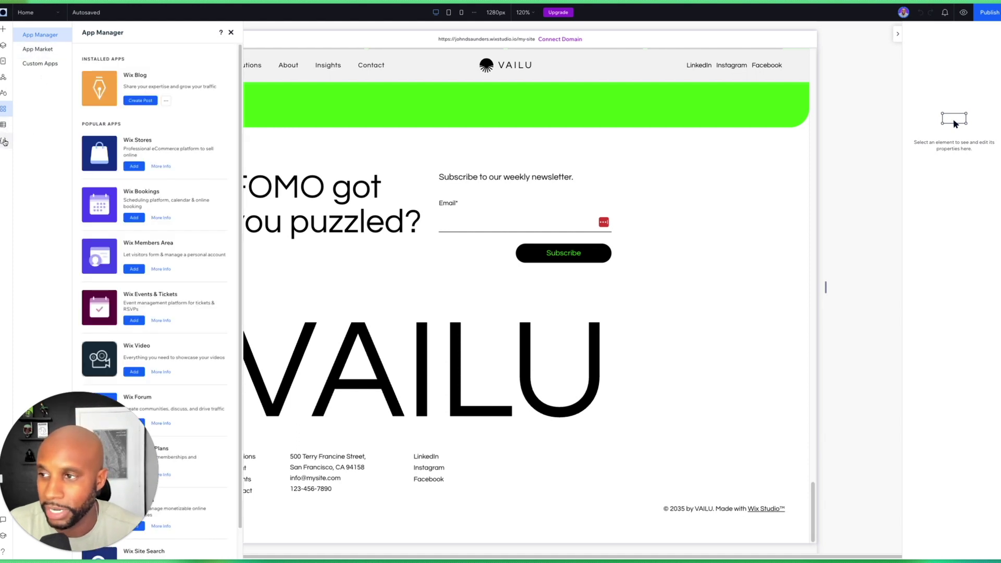
left_click(4, 141)
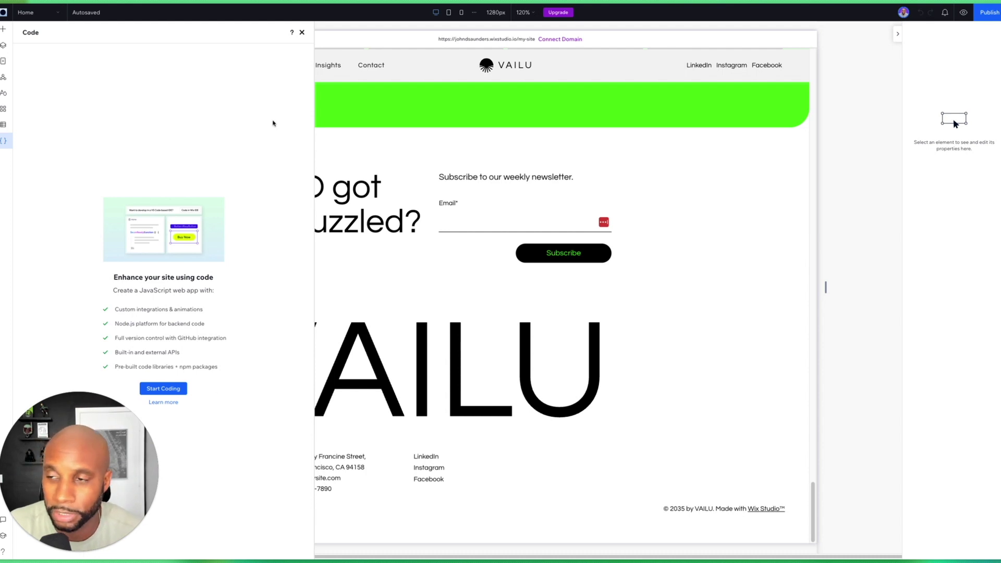
left_click(6, 127)
left_click(5, 109)
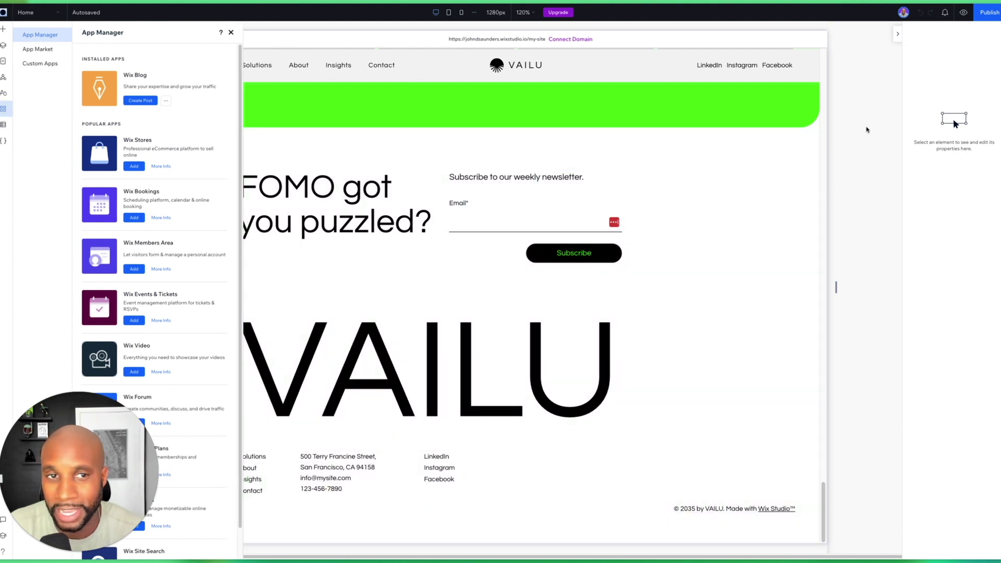
left_click(868, 130)
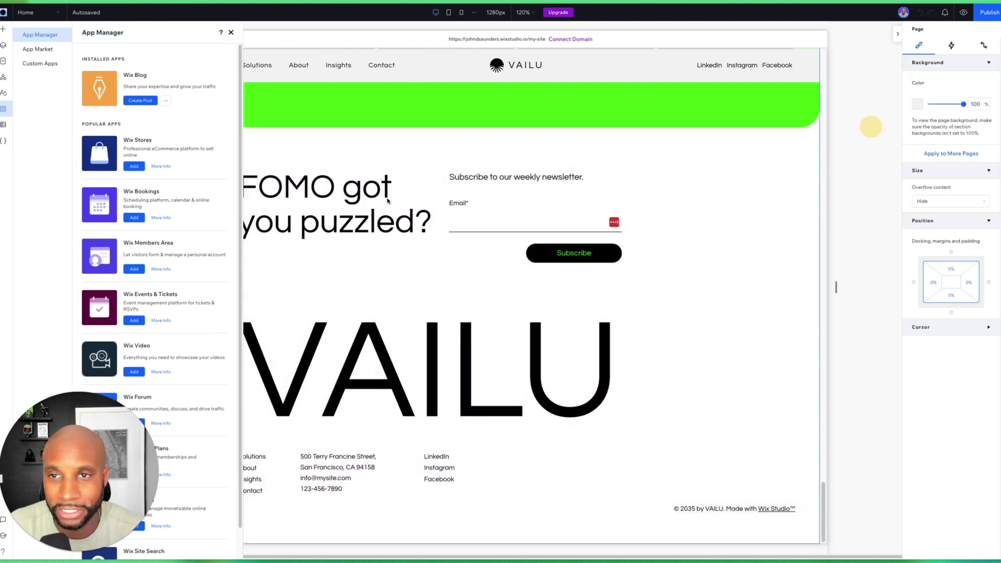
left_click(231, 33)
scroll(674, 328, "up", 15)
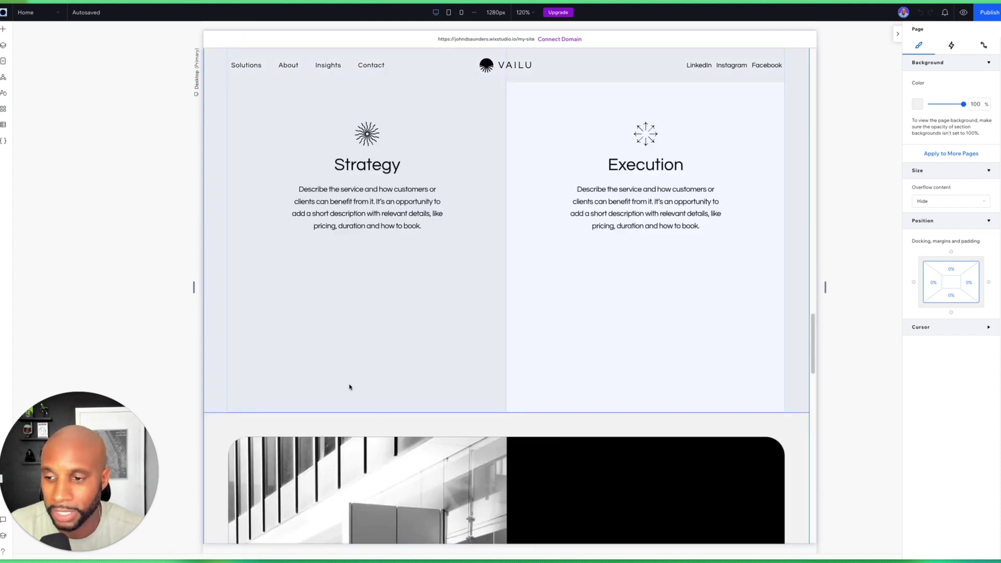
Shorten the Strategy and Execution services section and apply a columns layout to the empty section below.
left_click_drag(504, 416, 507, 414)
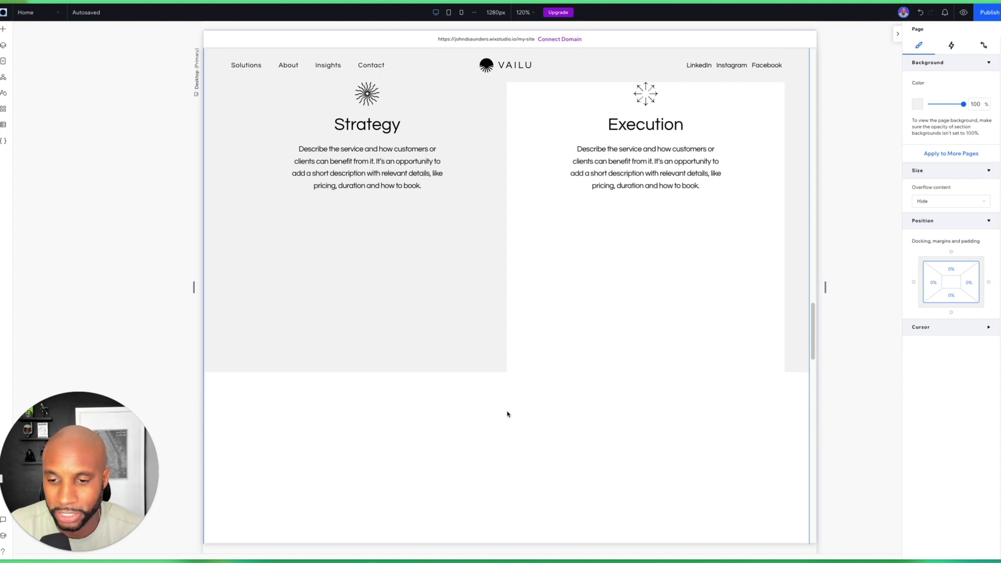
scroll(426, 286, "down", 4)
left_click(478, 297)
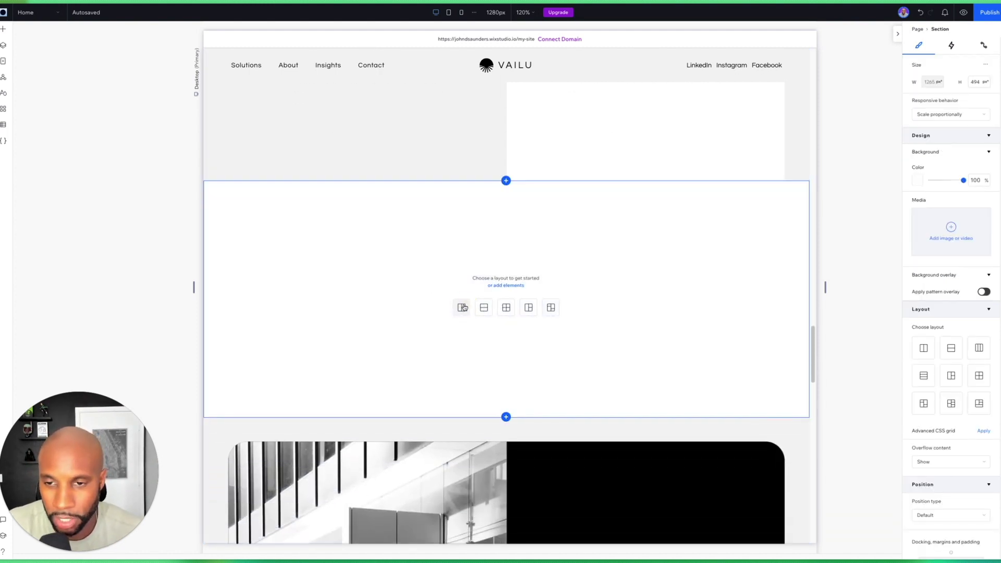
left_click(462, 307)
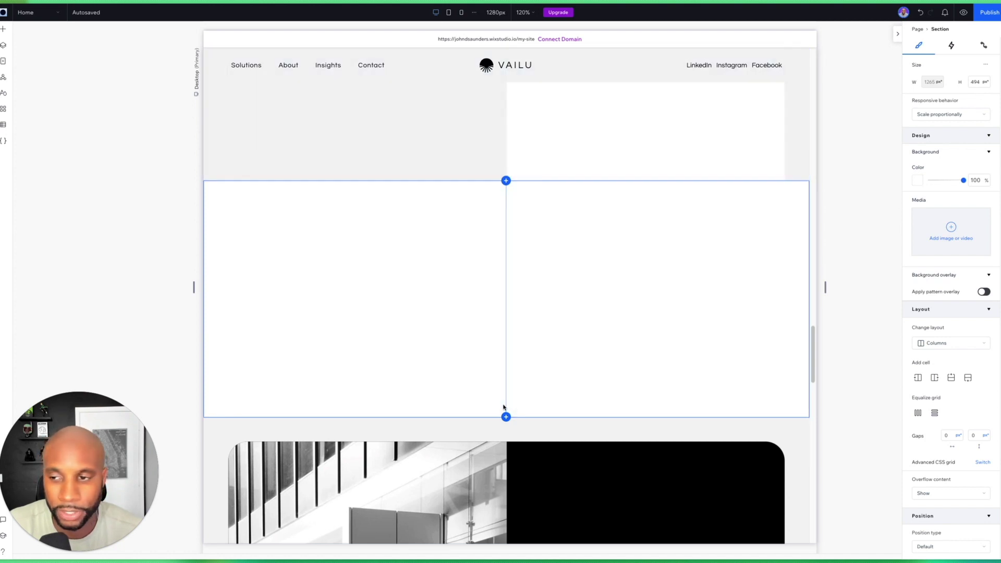
Add a third cell to the new section and place an image in its left cell.
left_click(458, 300)
left_click(420, 295)
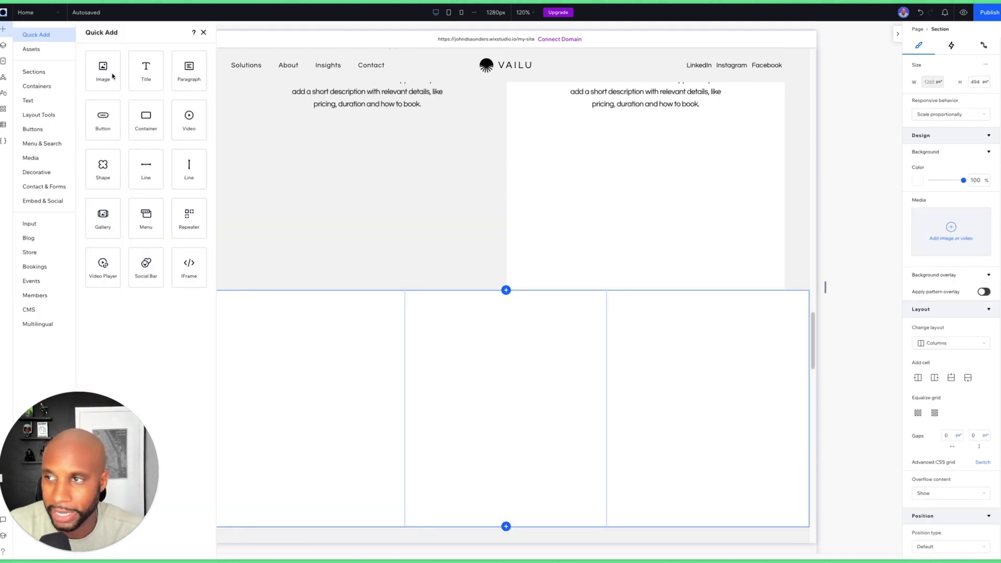
left_click_drag(113, 77, 320, 397)
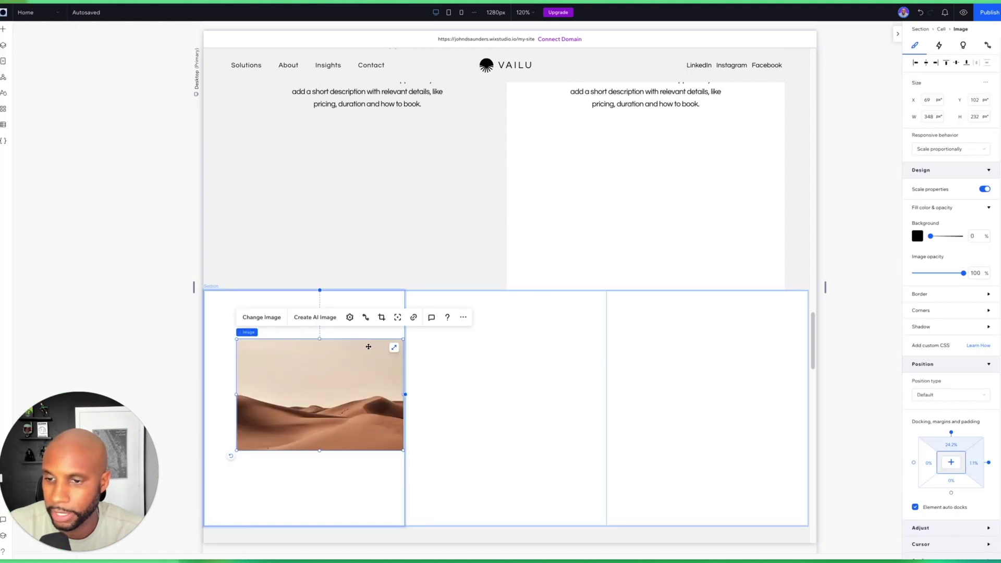
mouse_move(306, 373)
left_mouse_down()
mouse_move(288, 382)
mouse_move(300, 365)
left_mouse_up()
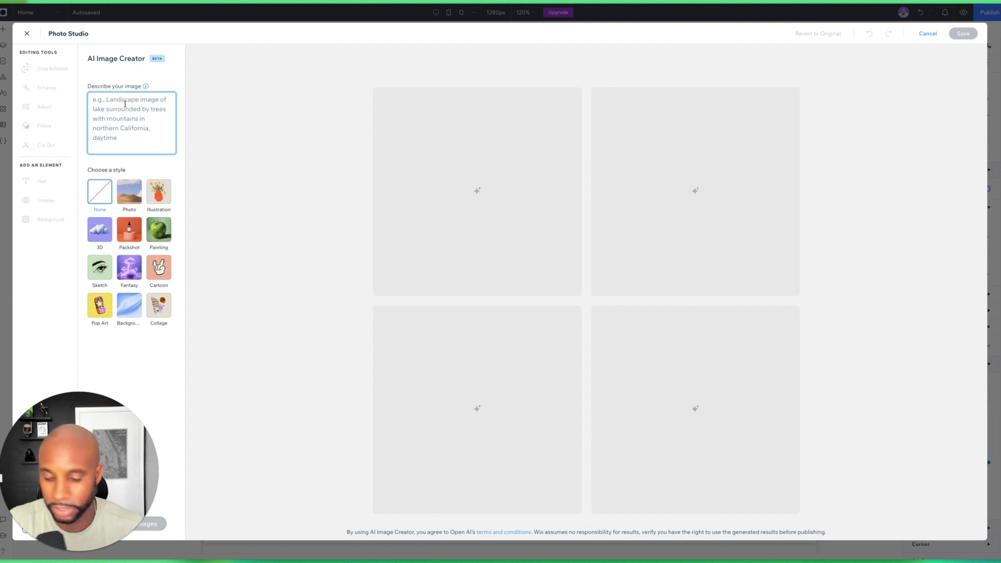
Generate 'forest landscape' AI images in the Photo style and choose the top-left result.
type("fores")
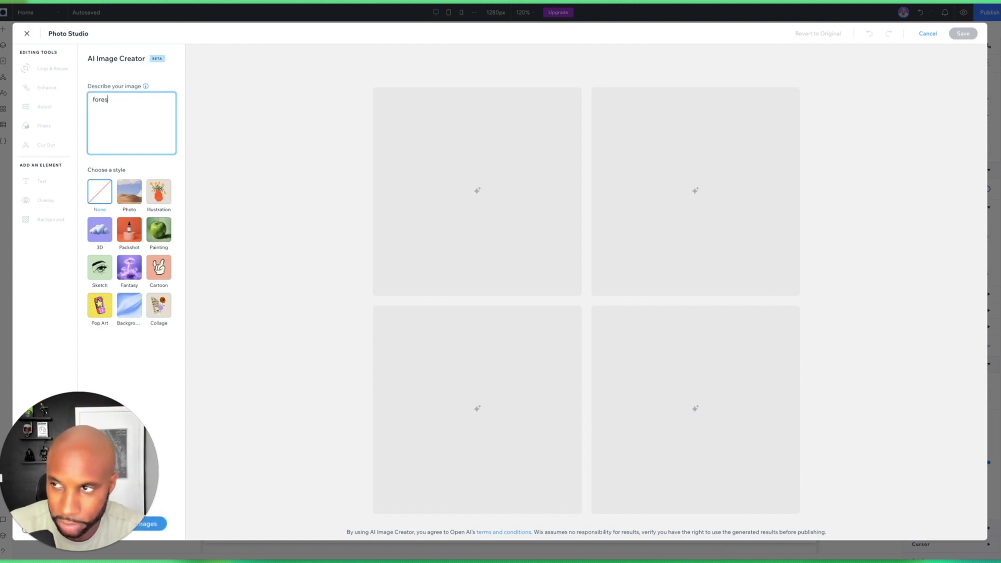
type("t landscape")
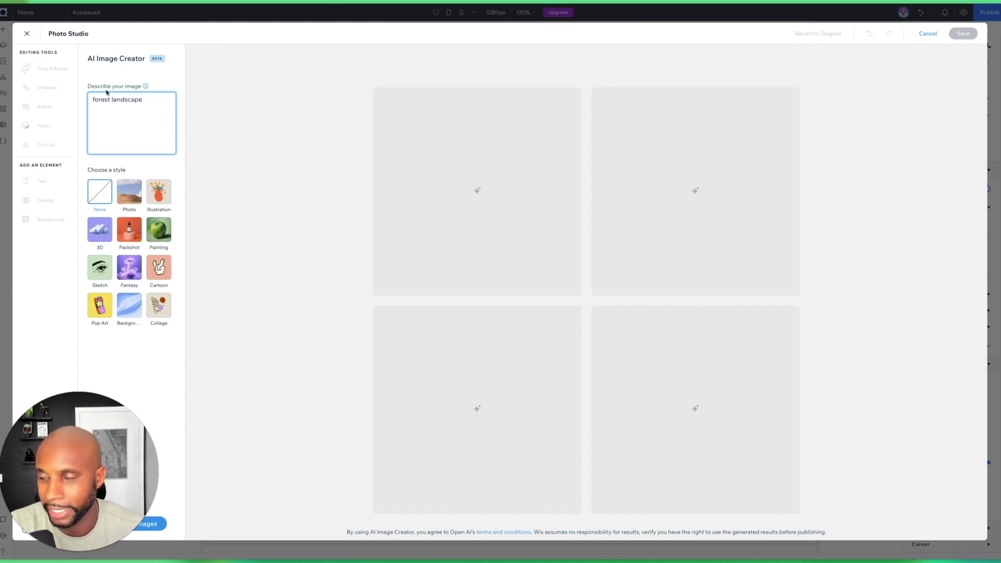
left_click(125, 197)
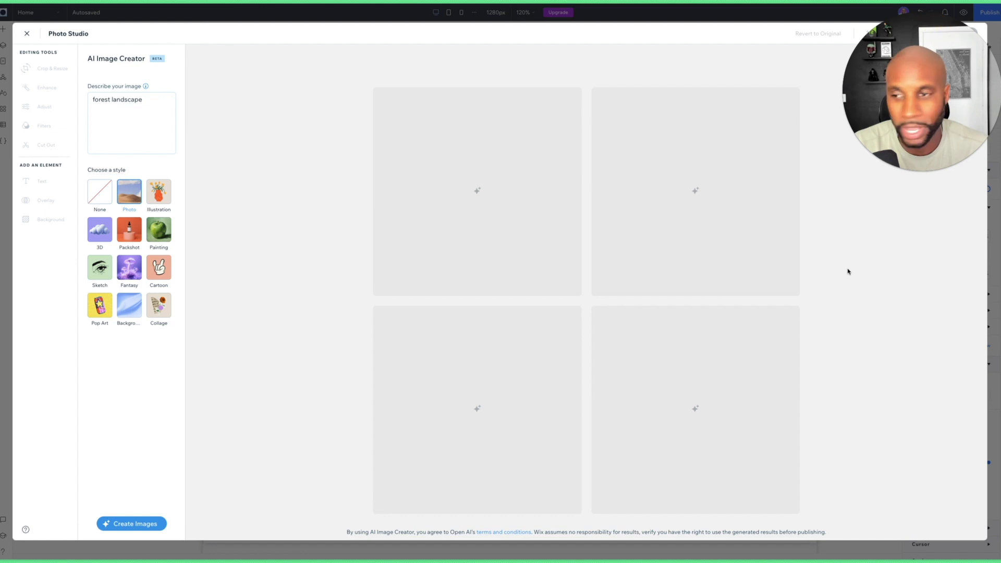
left_click(139, 523)
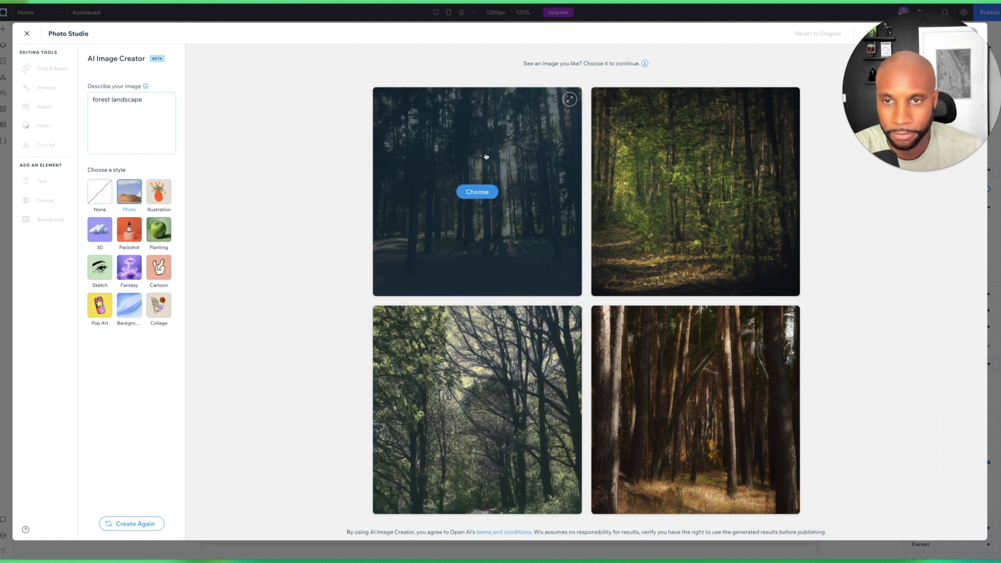
left_click(475, 197)
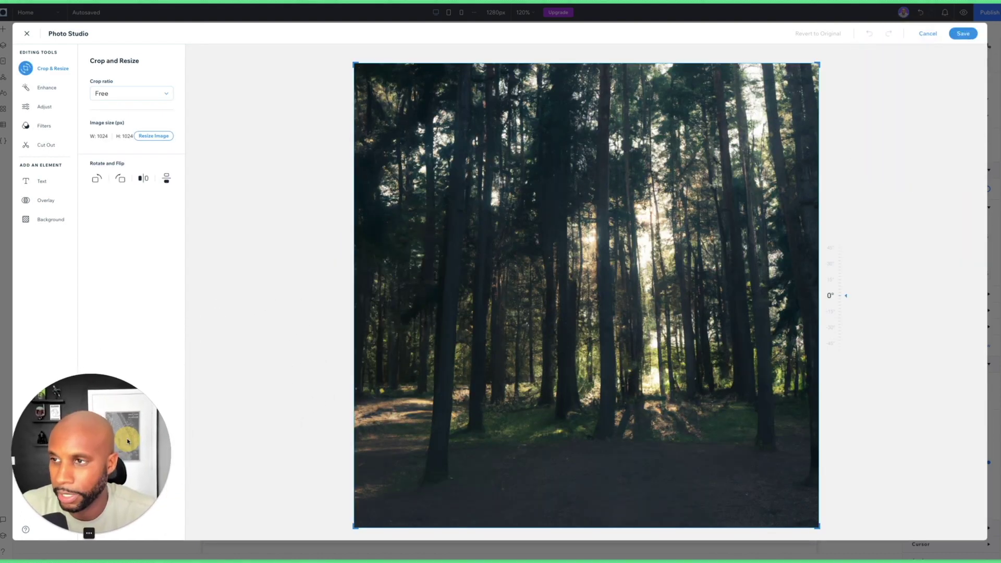
Keep the Original crop ratio, save the forest image, and reposition it in the left cell.
left_click(137, 95)
left_click(129, 123)
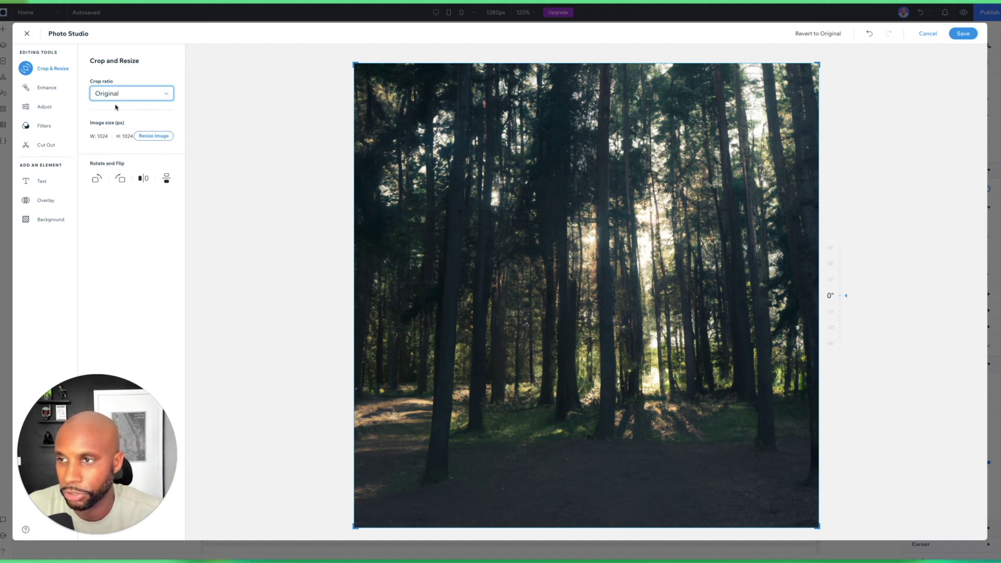
left_click(963, 33)
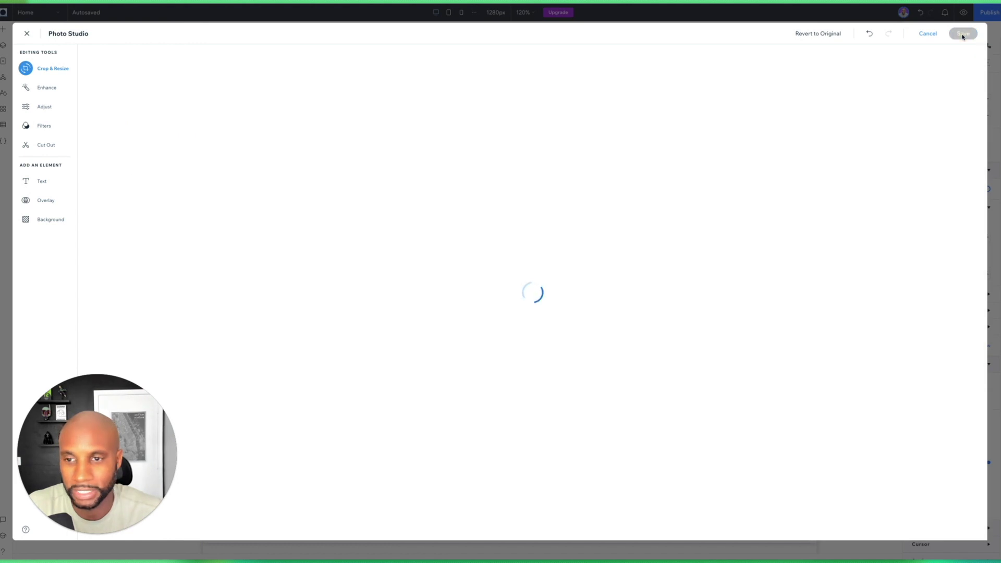
left_click_drag(350, 391, 379, 362)
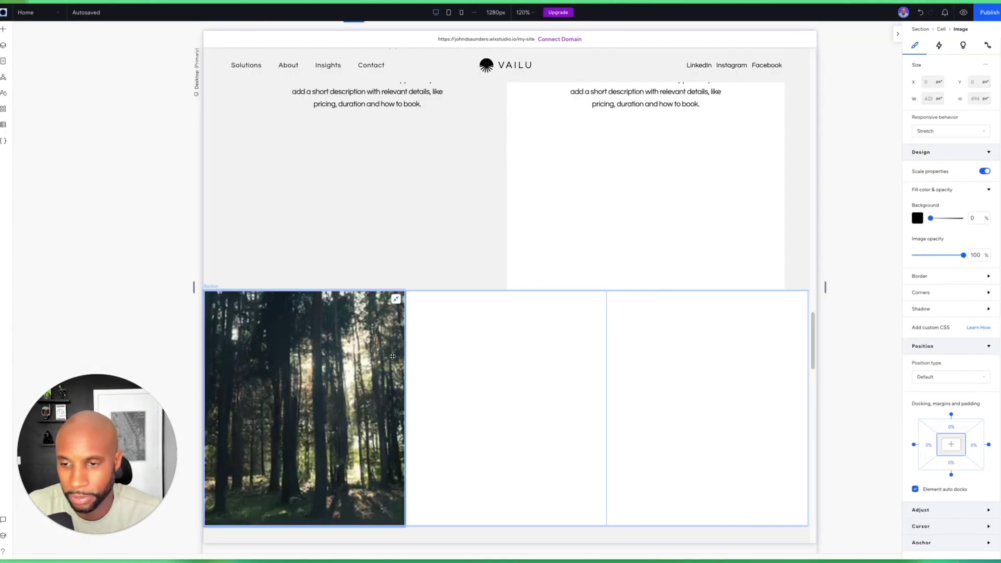
Stretch the forest photo to fill its cell, then add a title and a paragraph in the middle cell.
left_click(391, 356)
left_click(525, 401)
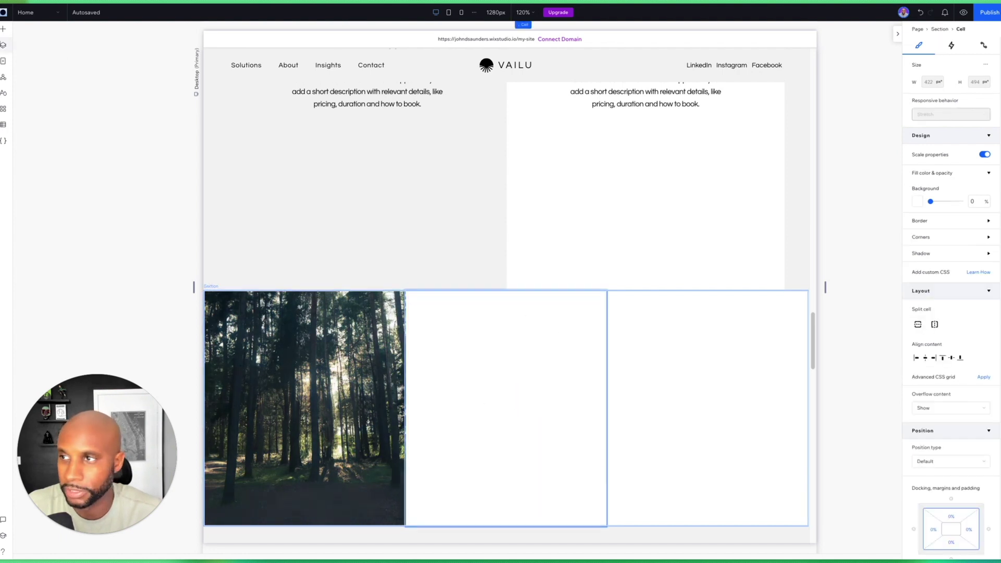
left_click(4, 29)
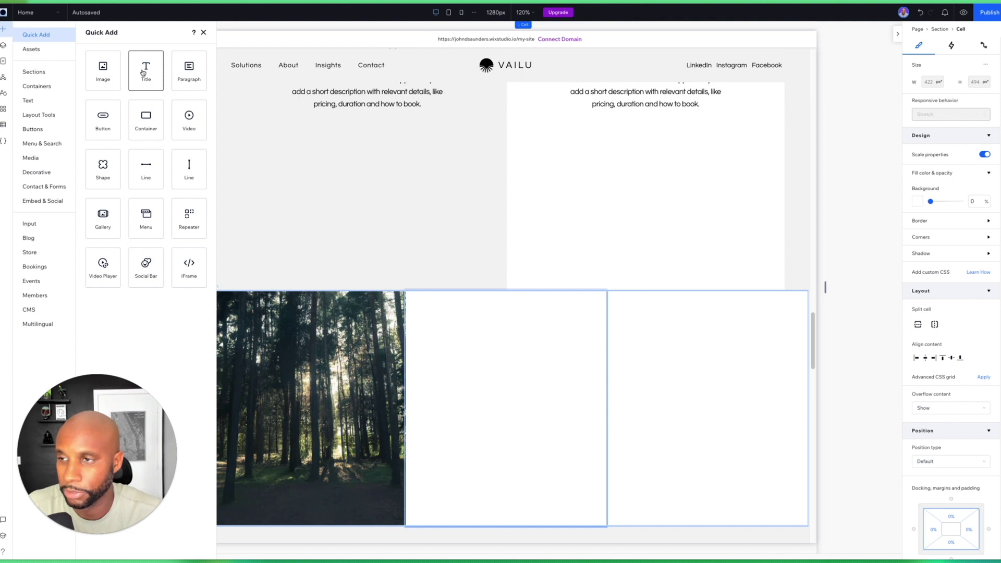
left_click_drag(144, 73, 502, 336)
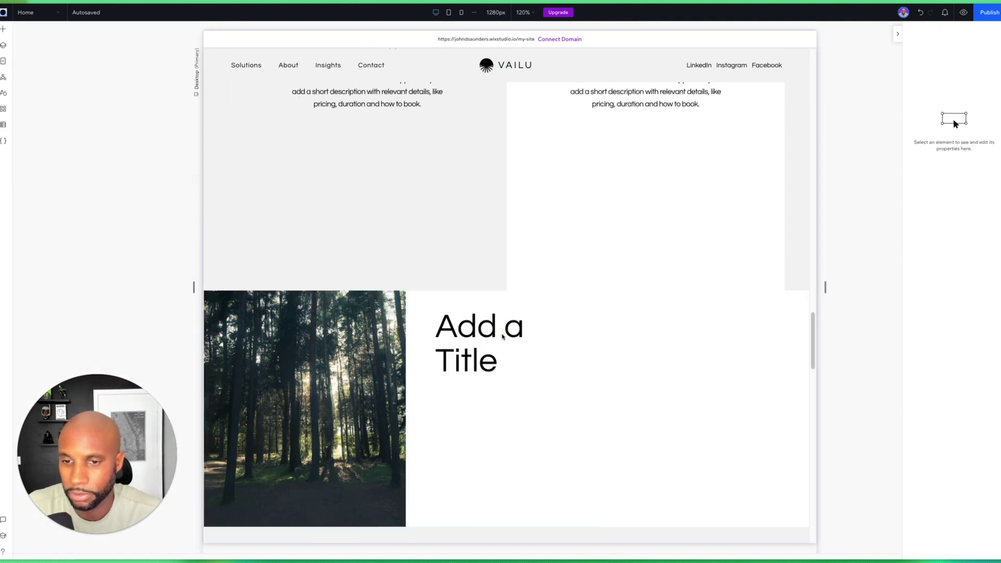
left_click(4, 29)
left_click_drag(189, 72, 503, 431)
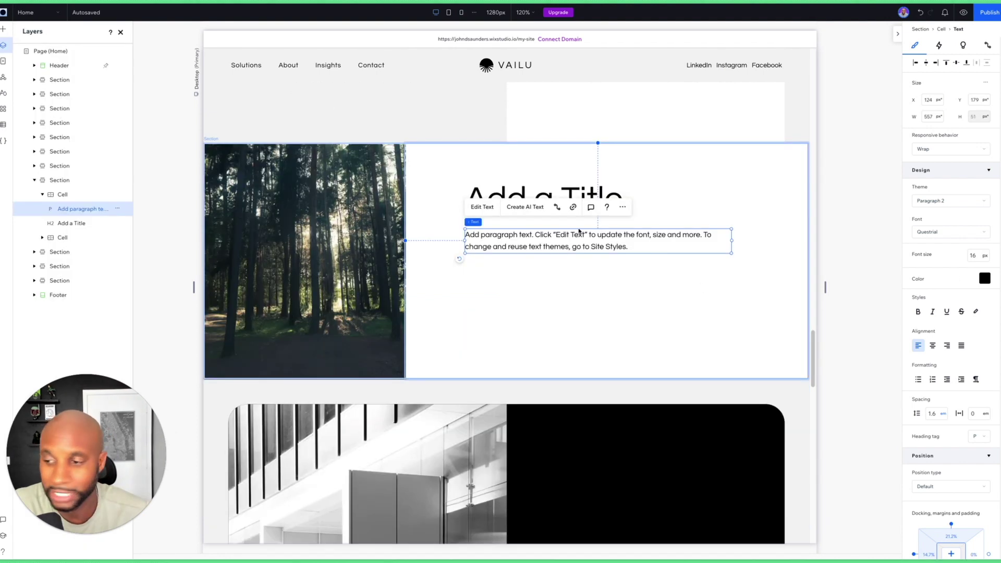
In the paragraph's AI text writer, enter business type Public Park and business name Public Parks USA.
left_click(520, 207)
left_click(288, 354)
type("C")
key("BackSpace")
key("BackSpace")
type("Public Park")
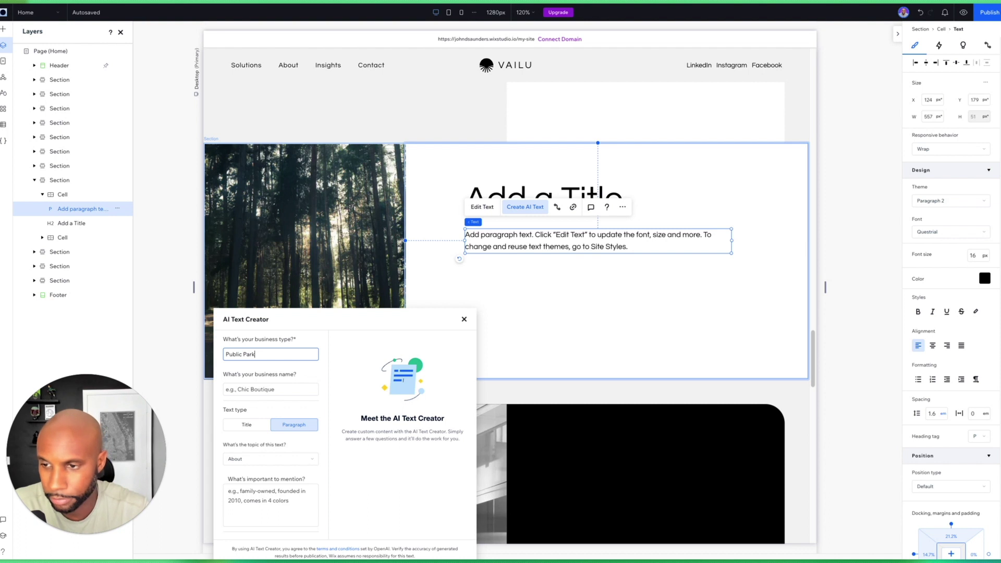
left_click(271, 389)
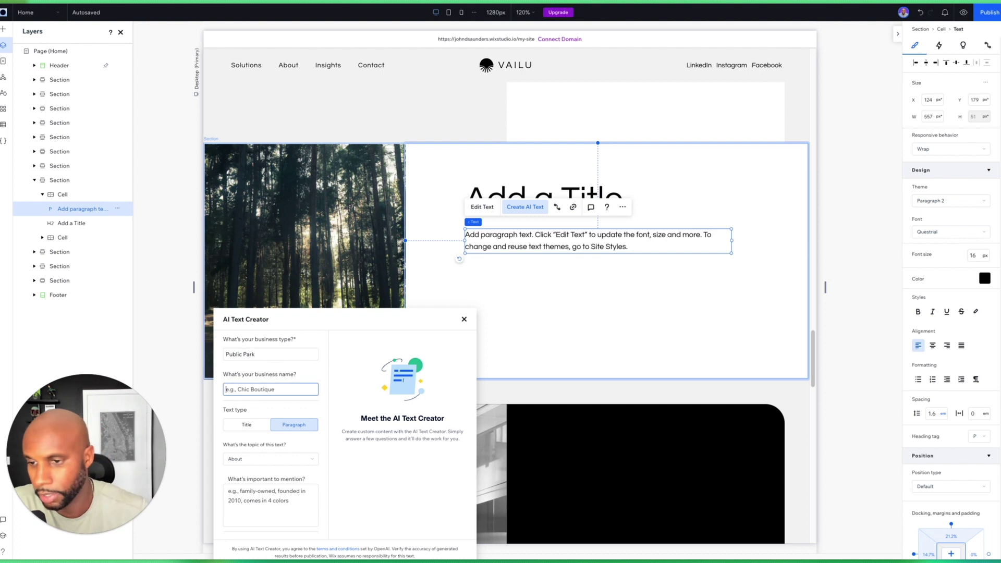
type("Publ")
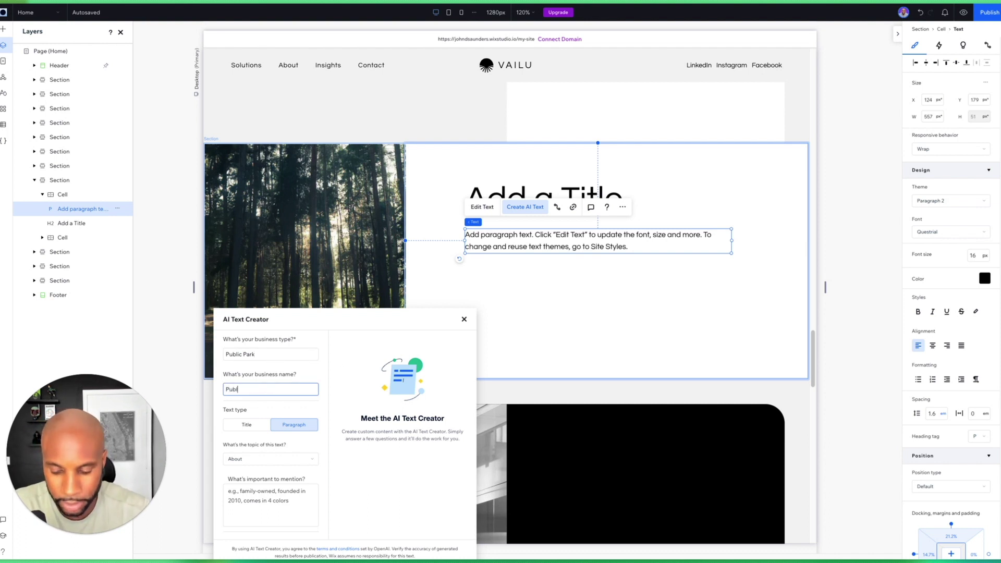
type("ic Parks USA")
scroll(302, 443, "down", 1)
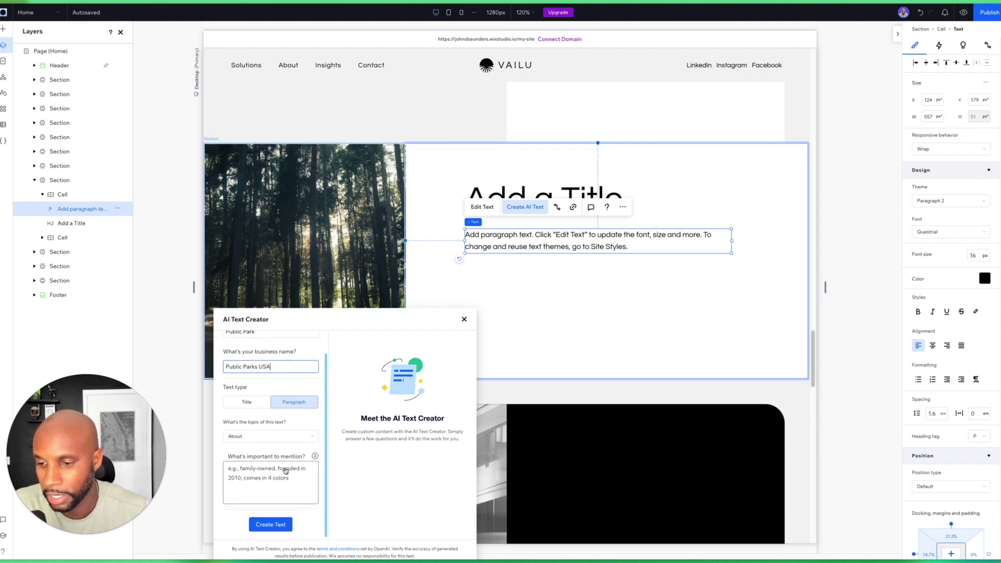
Ask the text to mention sequoia trees, generate it, and use Option 1.
left_click(285, 470)
type("Men")
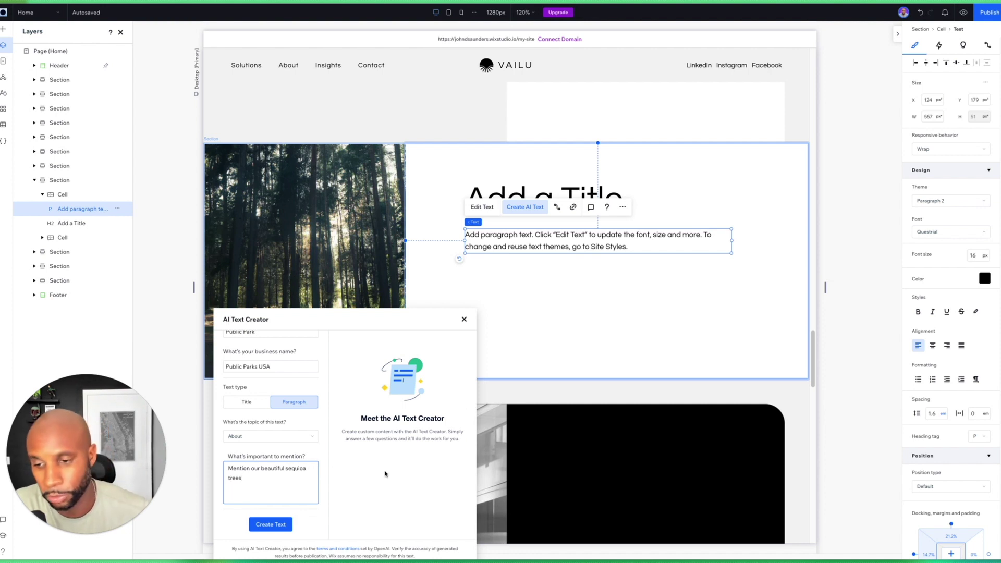
left_click(264, 524)
mouse_move(403, 370)
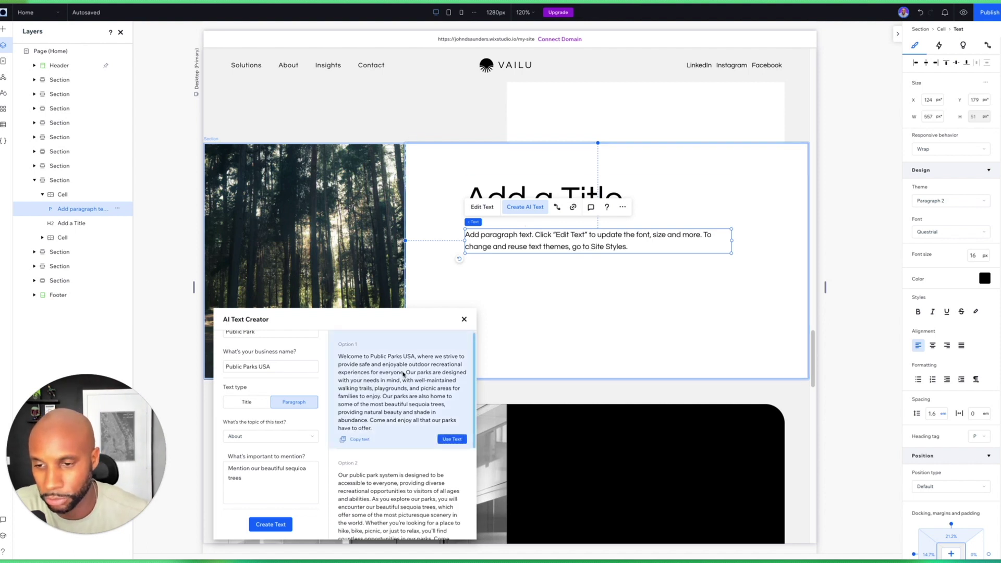
left_click(446, 439)
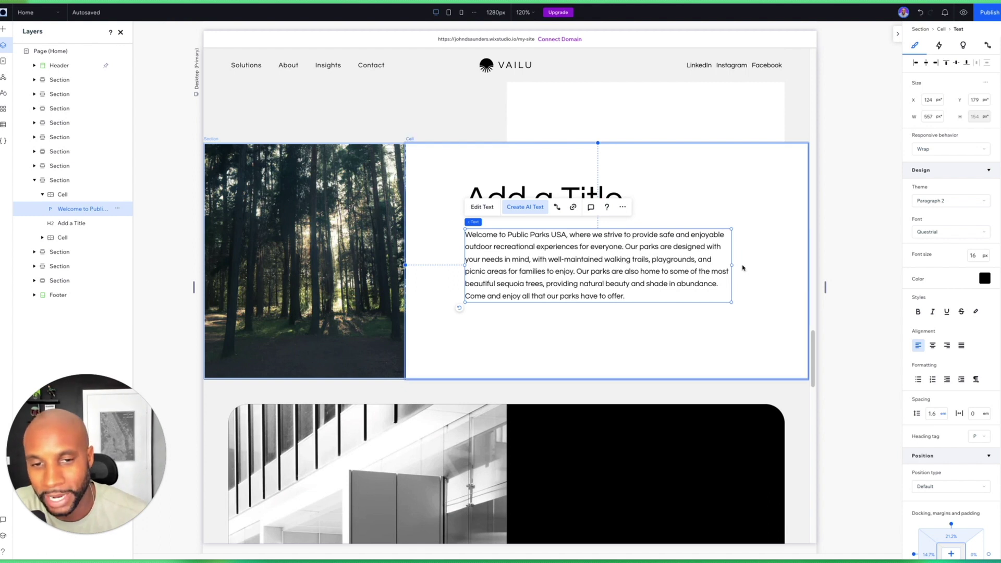
Split the AI paragraph into two with a blank line before 'Our parks are also…'.
double_click(579, 270)
left_click(578, 271)
key("Return")
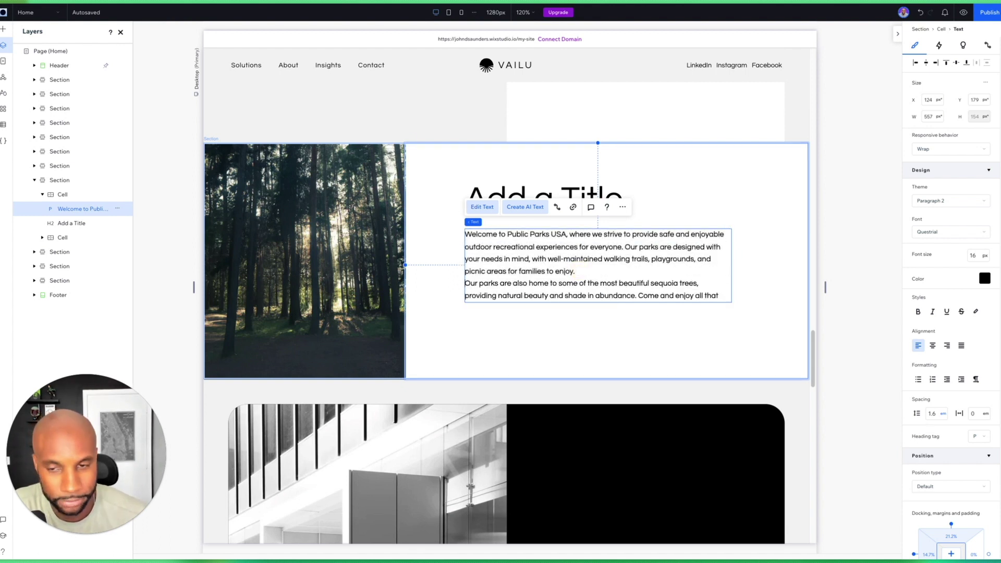
key("Return")
left_click(771, 110)
Replace the 'Add a Title' heading text with 'Beautiful Parks'.
left_click(562, 192)
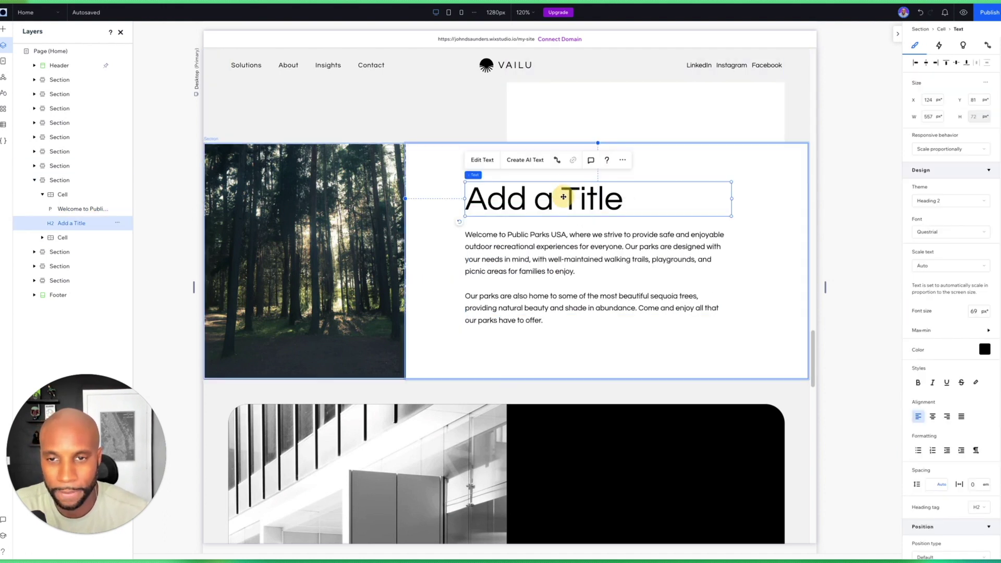
double_click(563, 194)
triple_click(563, 196)
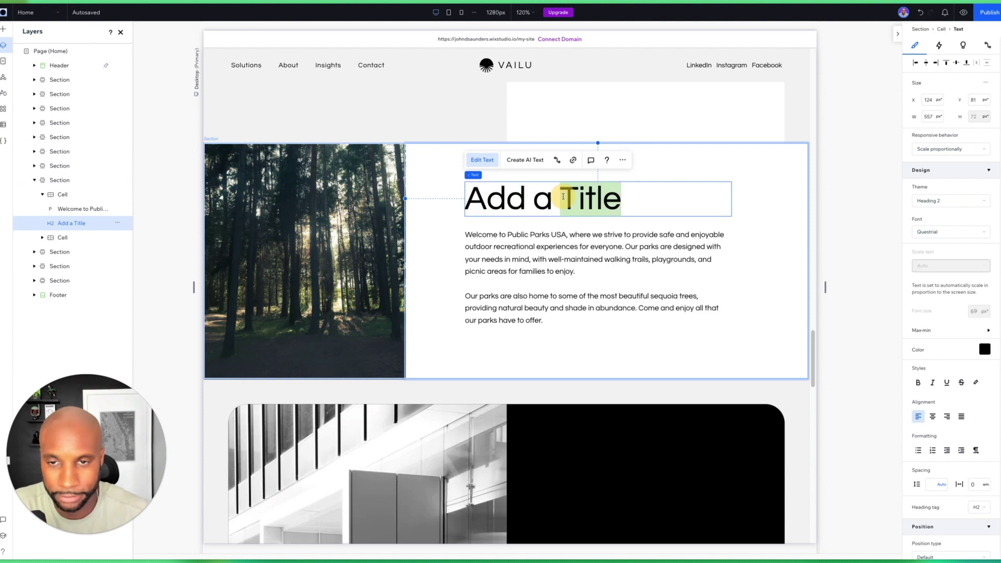
type("Beautiful Parks")
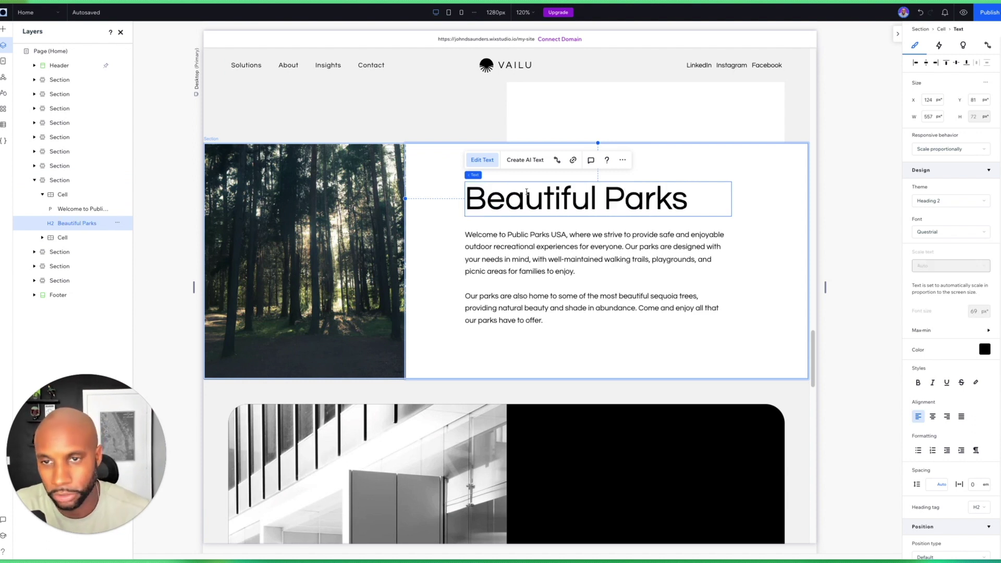
Try an AI-generated title for the heading, then undo it to keep 'Beautiful Parks'.
left_click(524, 159)
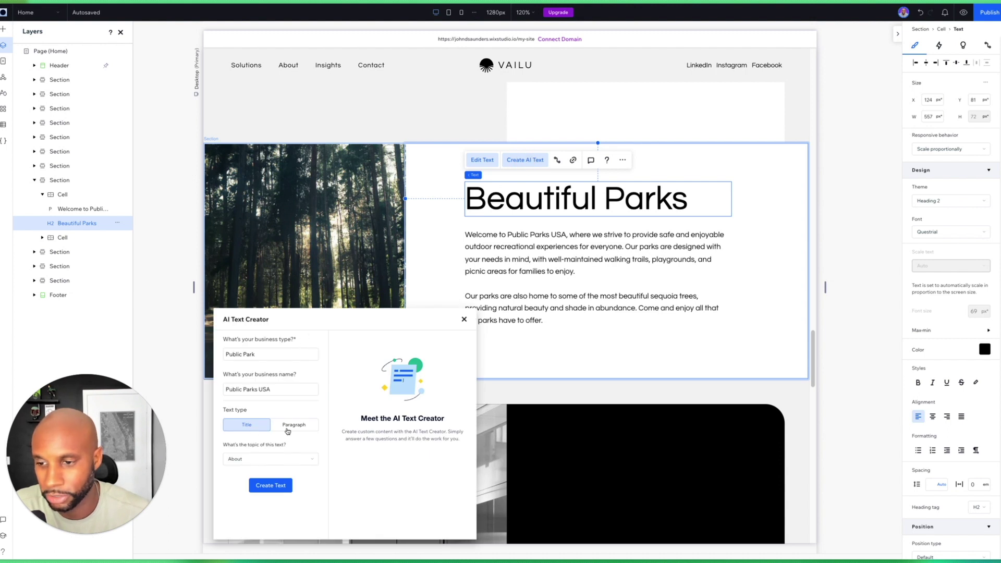
left_click(265, 485)
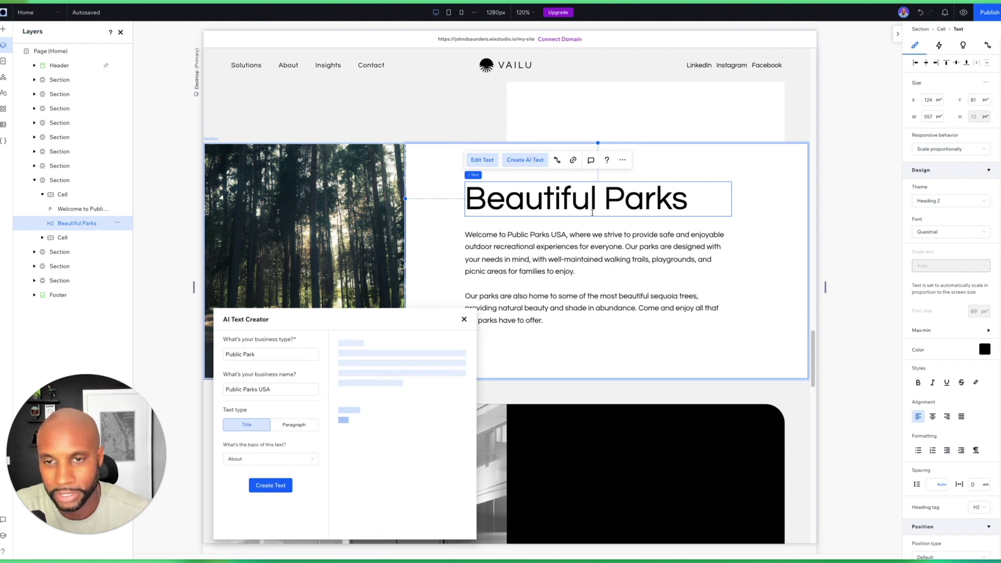
left_click(729, 363)
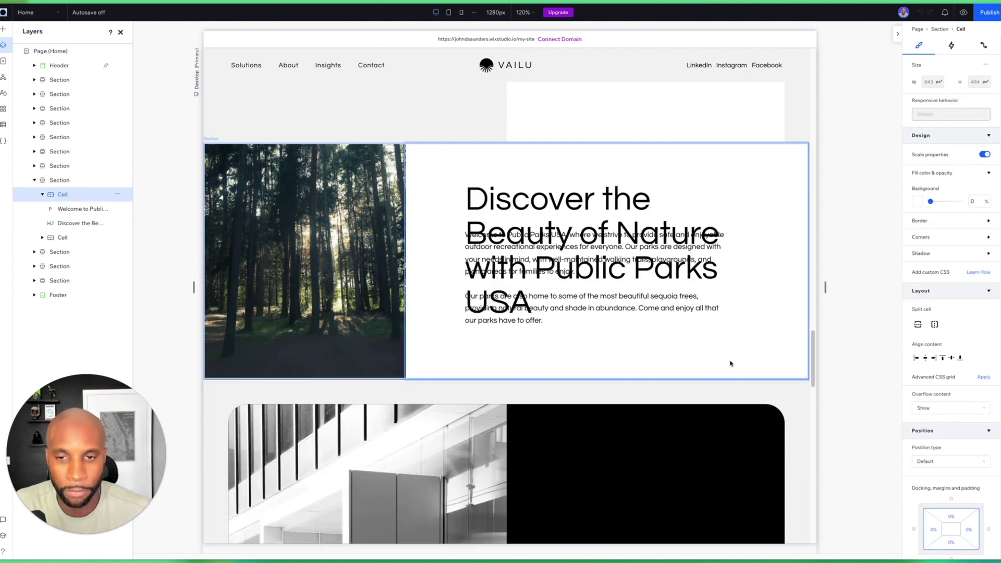
left_click(635, 207)
key("ctrl+z")
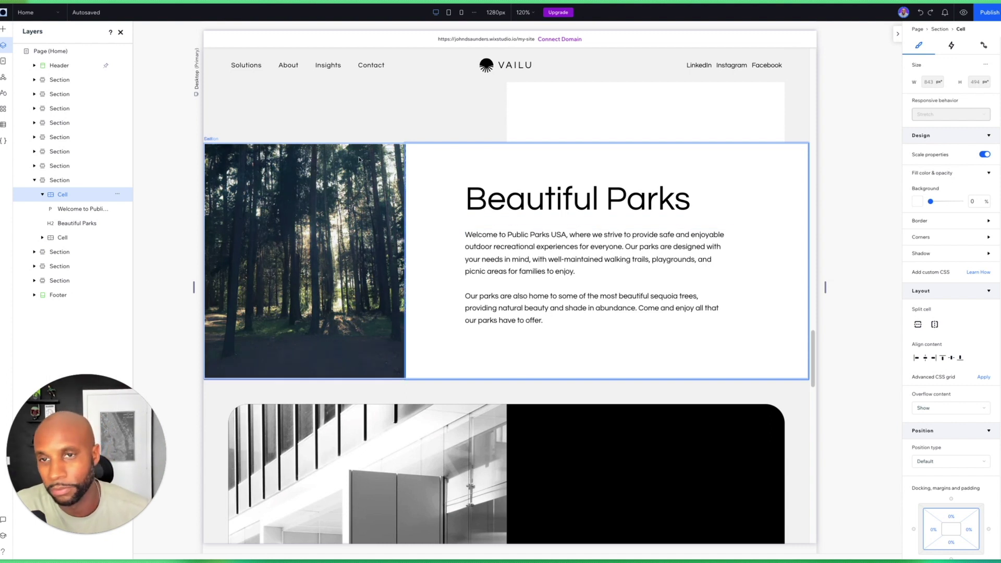
scroll(469, 234, "down", 3)
Add a new section below Beautiful Parks and give it a two-column layout.
mouse_move(504, 287)
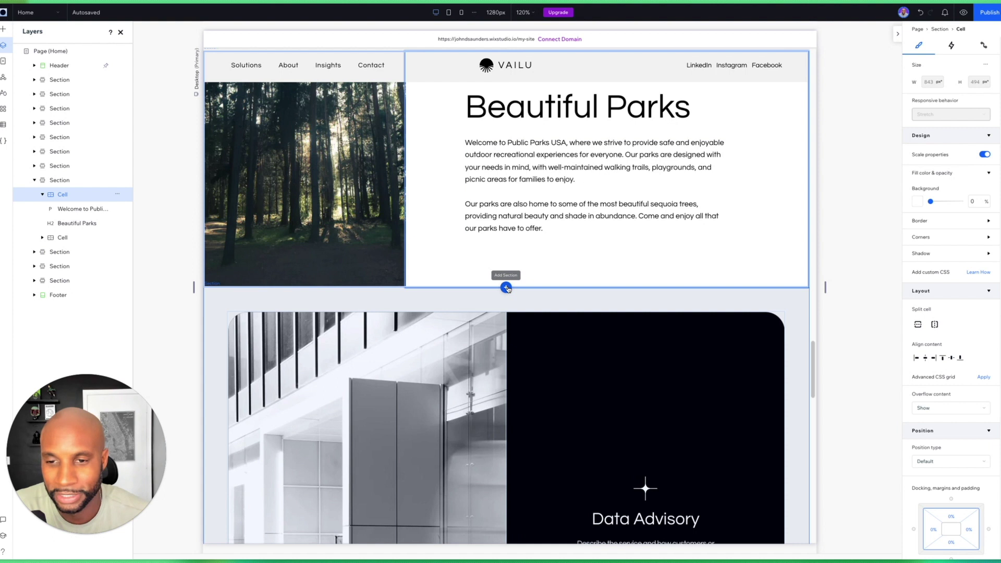
left_click(506, 288)
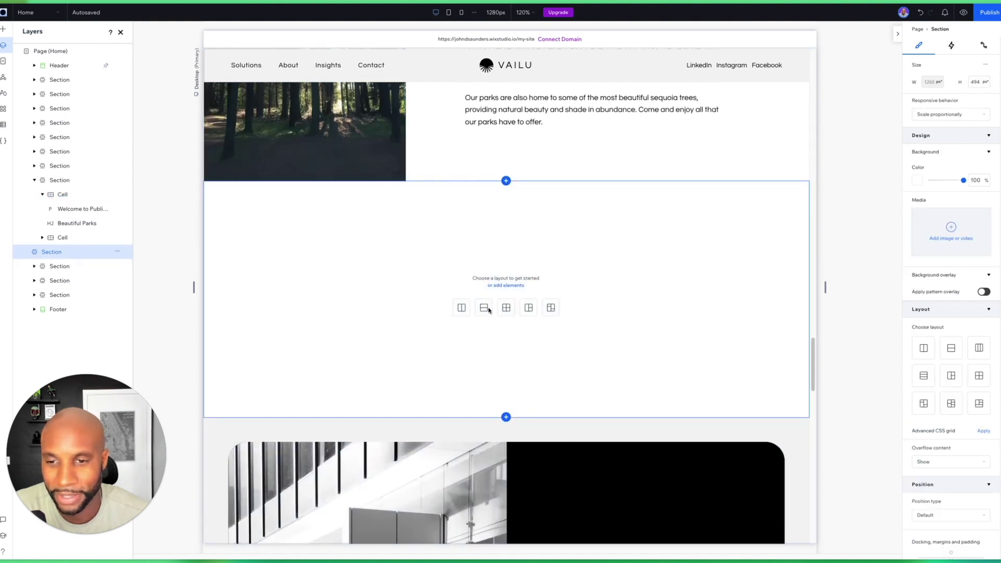
key("Escape")
left_click(461, 307)
left_click(541, 272)
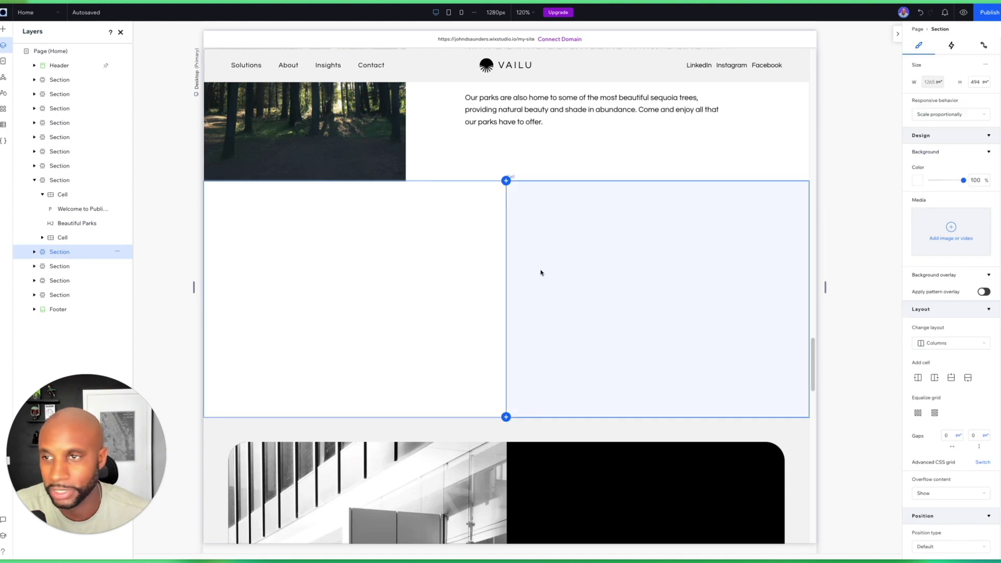
scroll(547, 293, "down", 5)
scroll(548, 289, "up", 3)
scroll(513, 183, "up", 1)
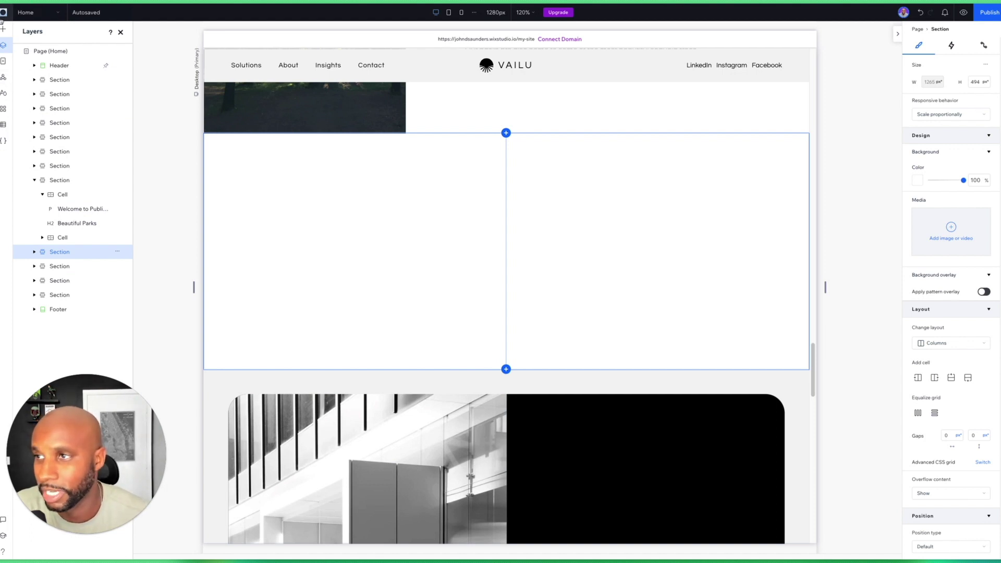
scroll(305, 187, "up", 3)
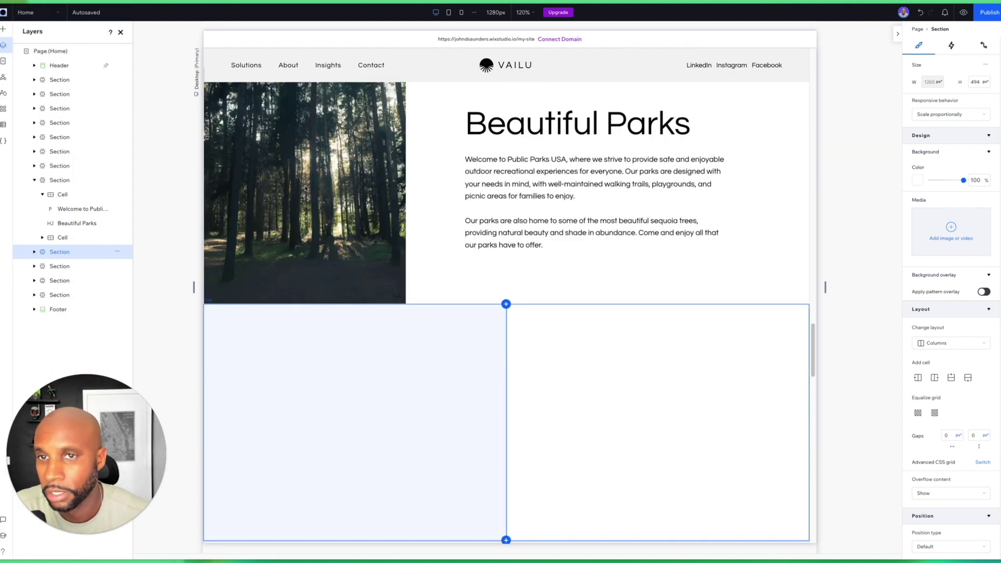
scroll(305, 188, "up", 2)
left_click(3, 12)
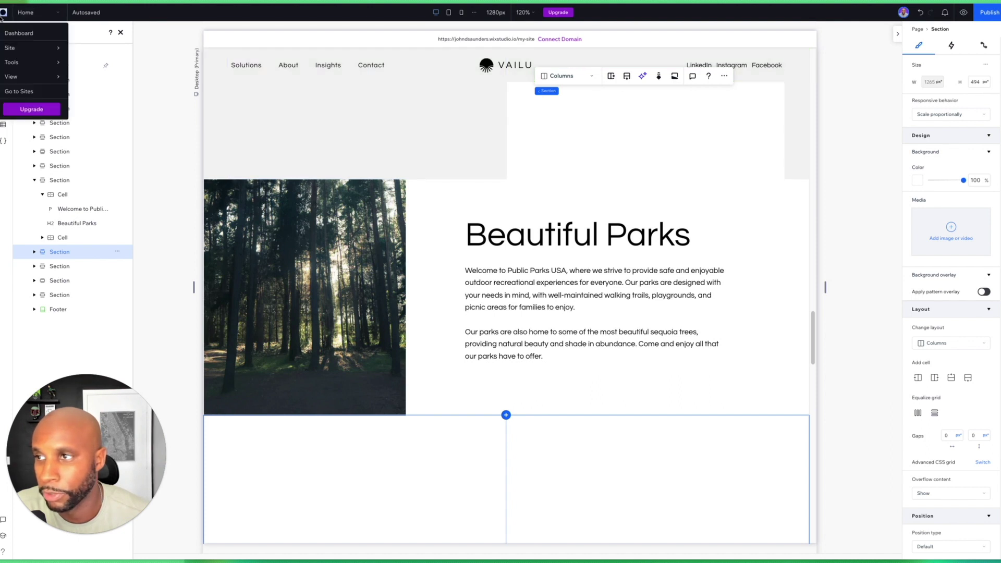
Leave the editor for the Sites list and browse the starter templates for a new site.
left_click(9, 33)
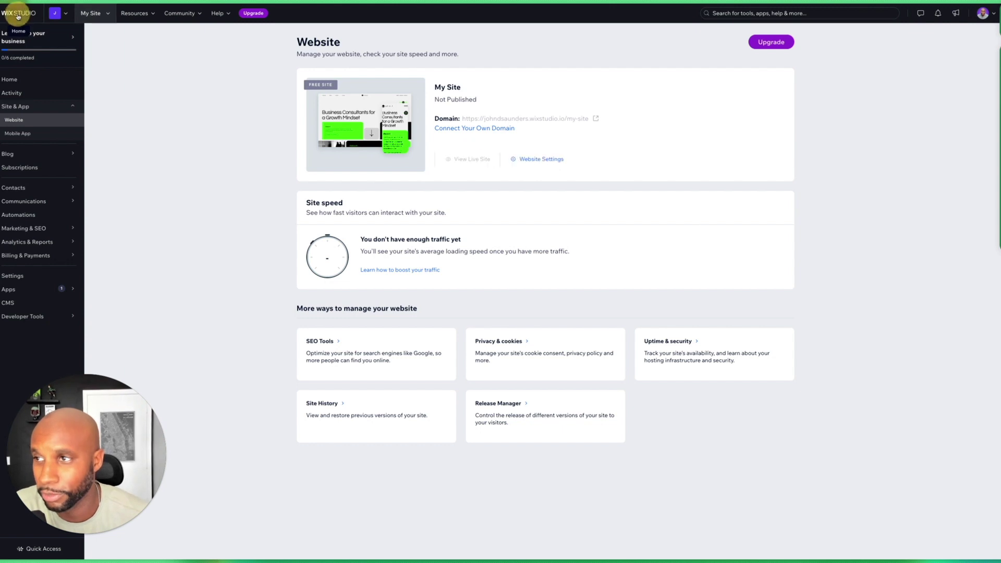
left_click(17, 16)
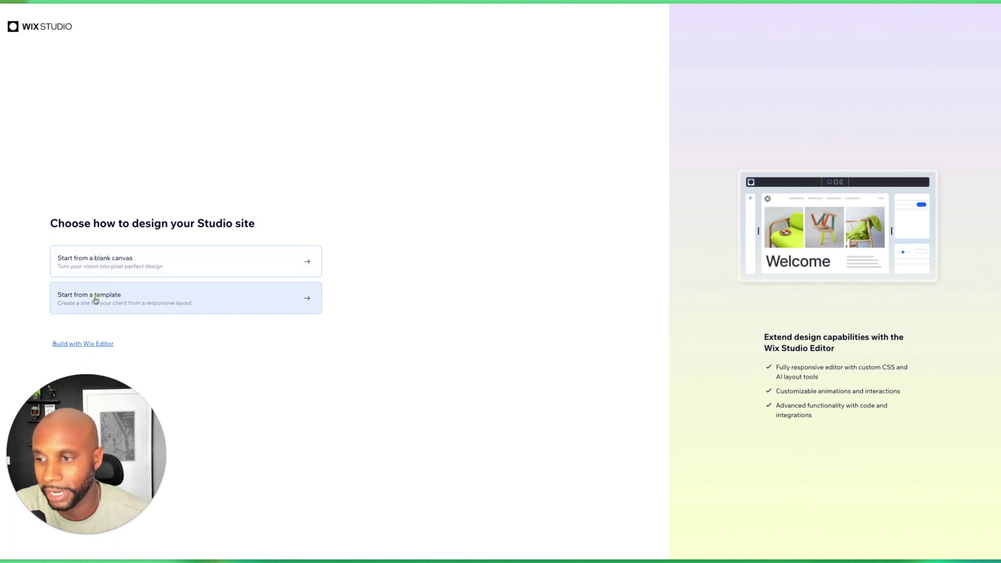
left_click(95, 300)
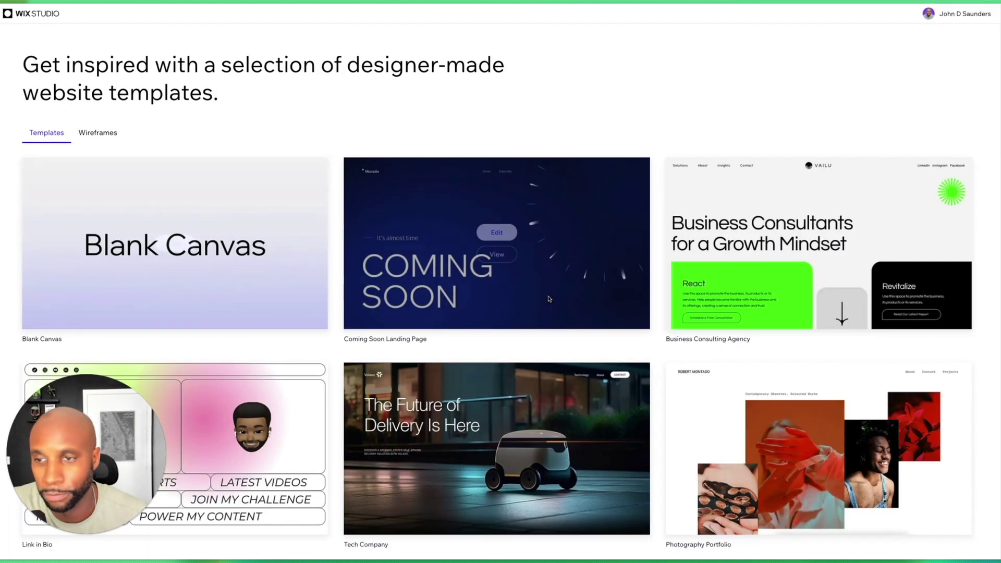
scroll(549, 298, "down", 10)
scroll(548, 299, "down", 15)
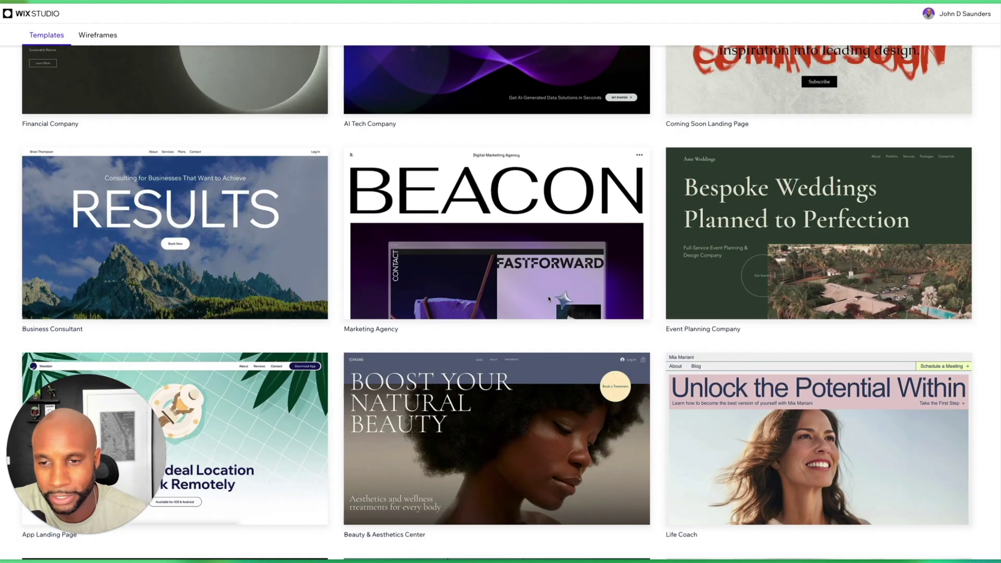
scroll(630, 428, "up", 20)
Browse the Wireframes starting layouts, then return to the Sites dashboard.
left_click(119, 134)
left_click(105, 135)
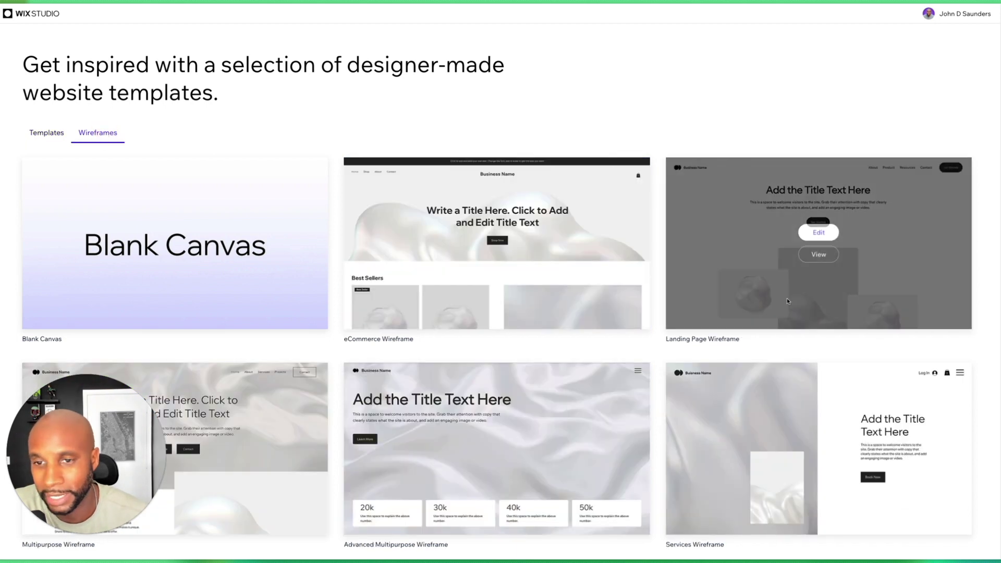
scroll(787, 298, "down", 5)
scroll(706, 438, "up", 6)
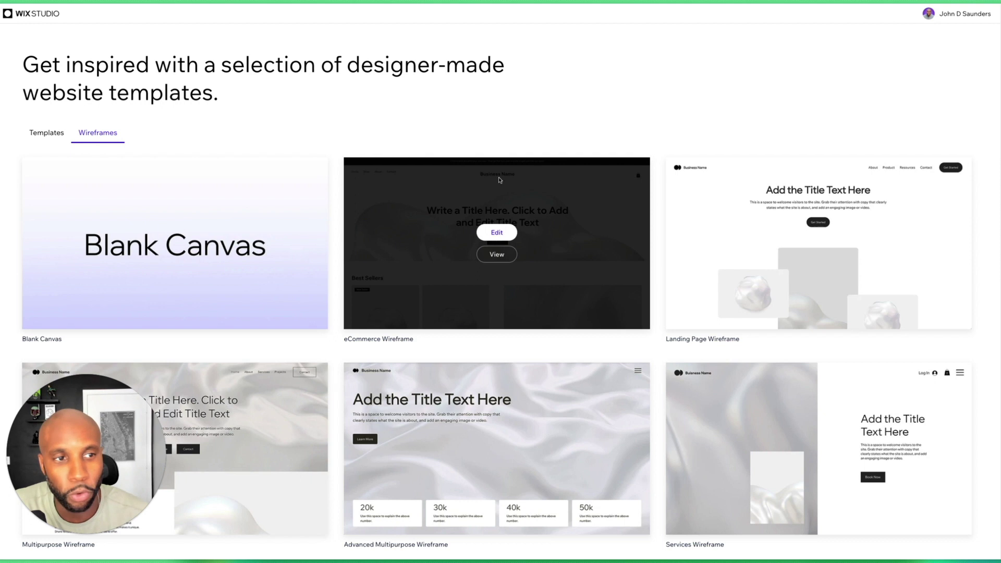
left_click(47, 11)
left_click(48, 11)
left_click(41, 12)
mouse_move(49, 218)
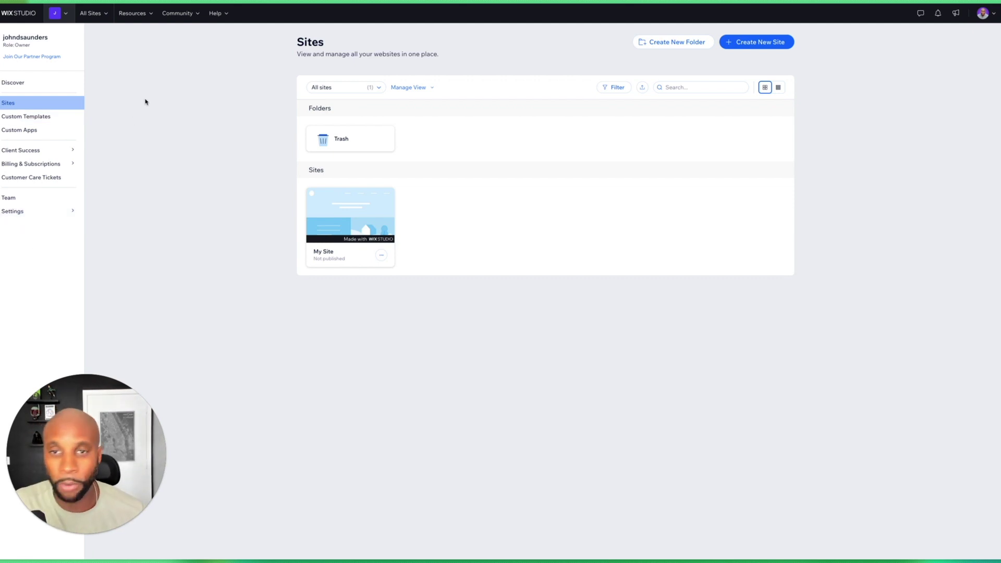